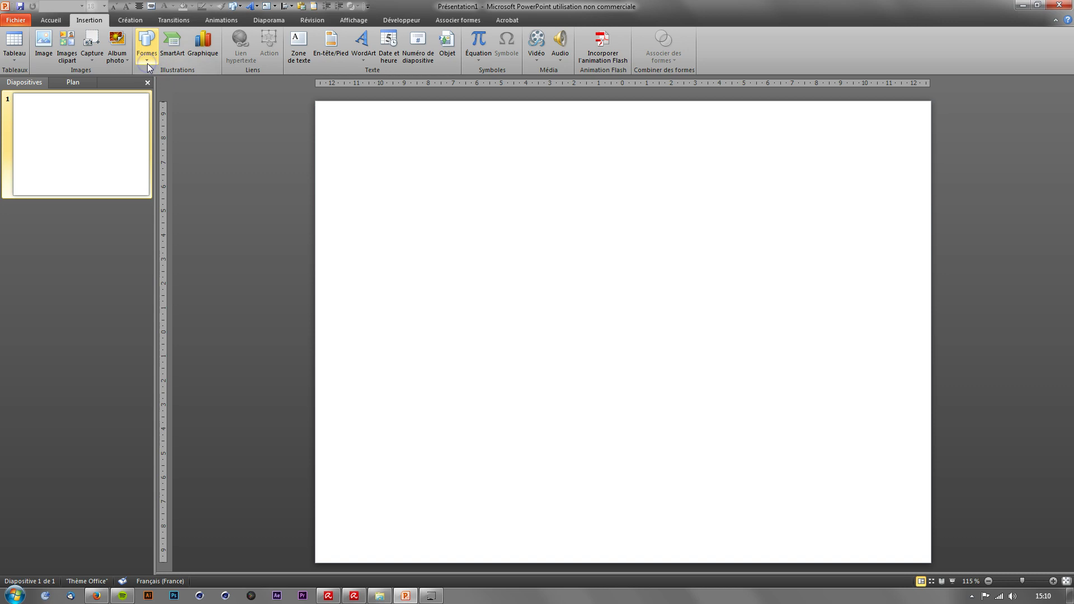
left_click(148, 66)
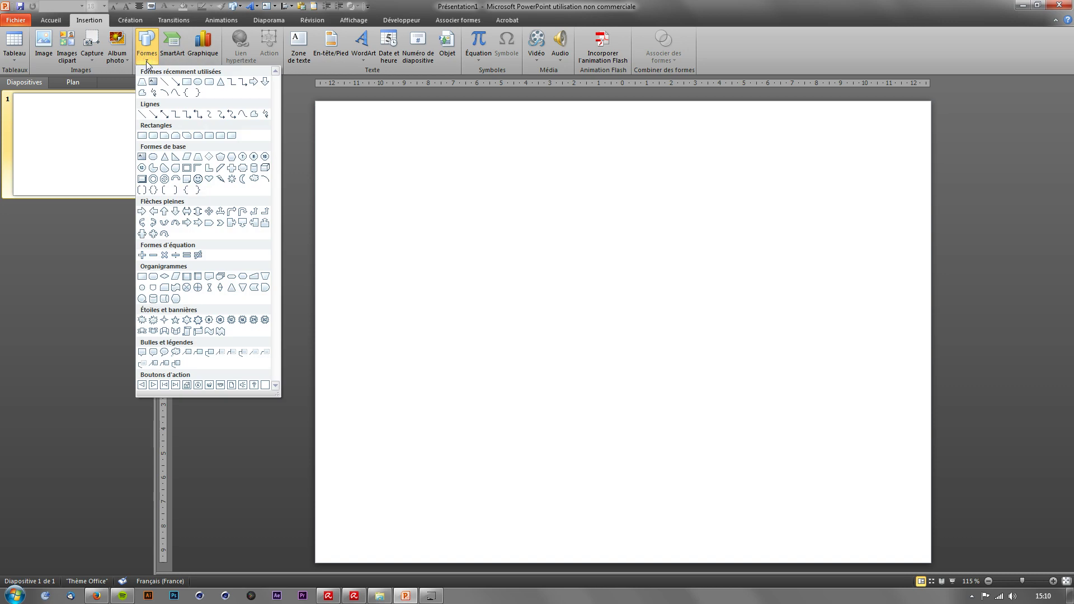
left_click(147, 66)
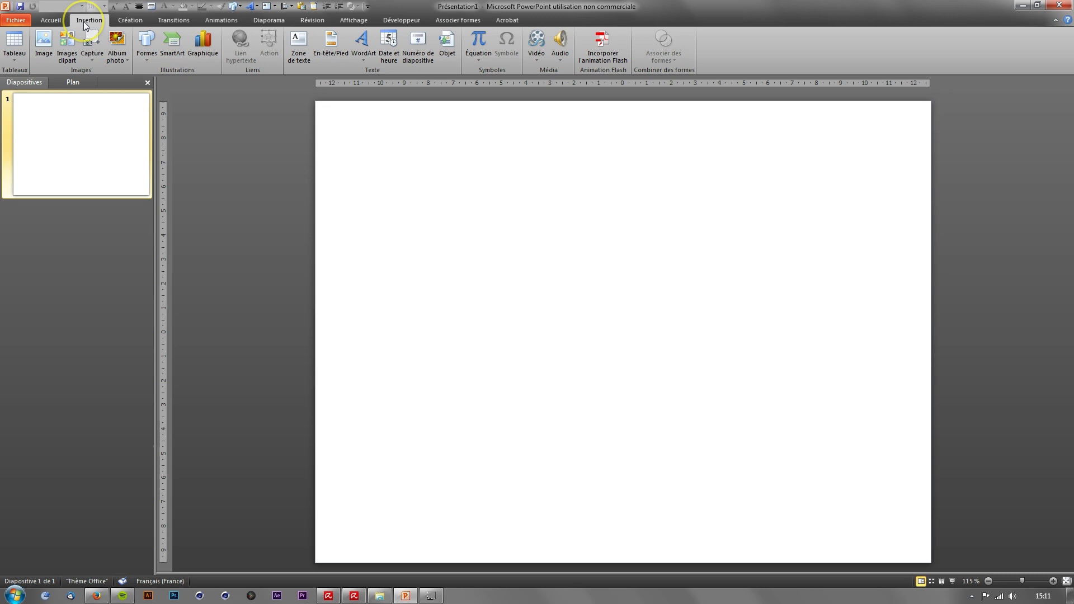
left_click(56, 23)
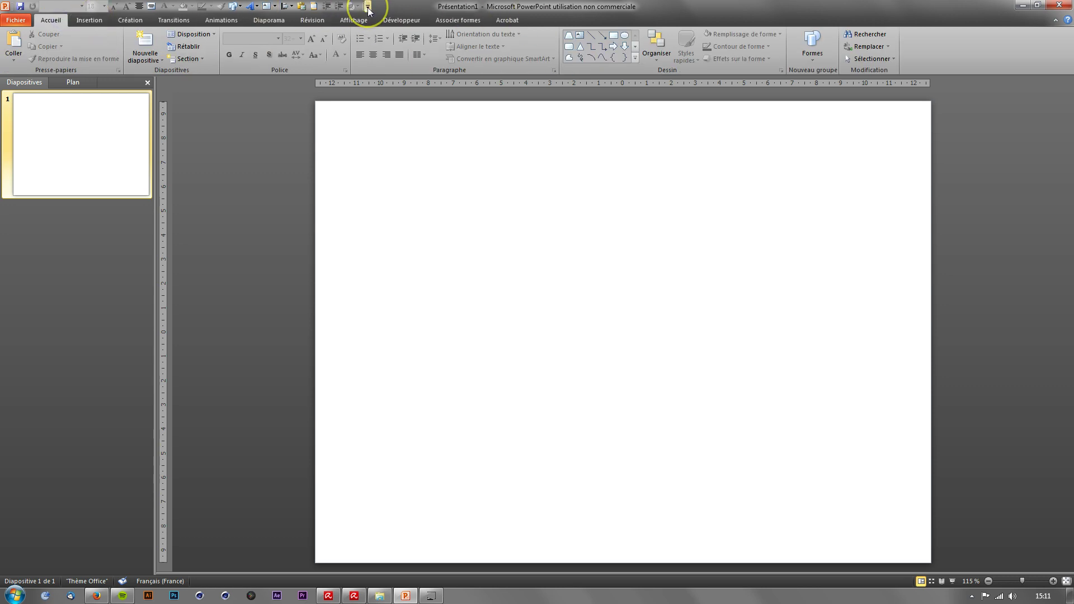
left_click(460, 22)
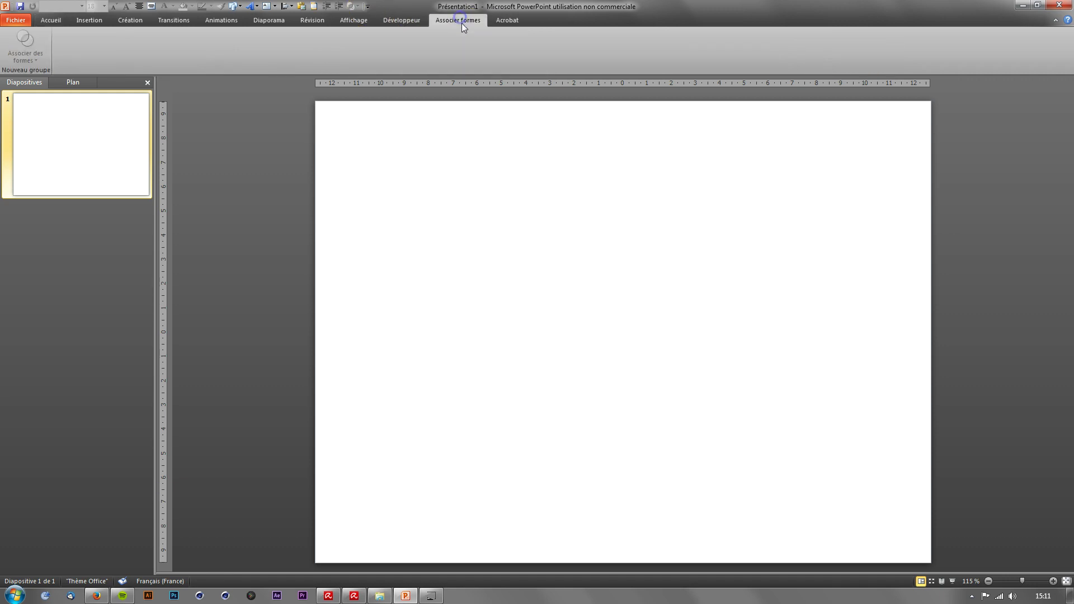
left_click(50, 23)
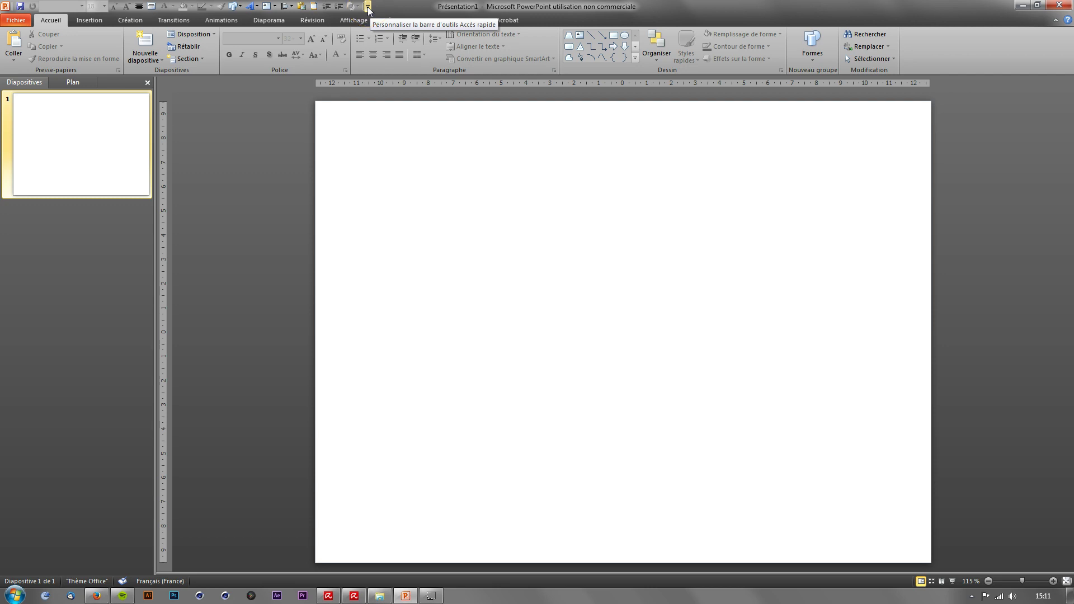
Locate the Associer des formes command among all commands in the Quick Access Toolbar options and check its entry in the toolbar's command list
left_click(368, 7)
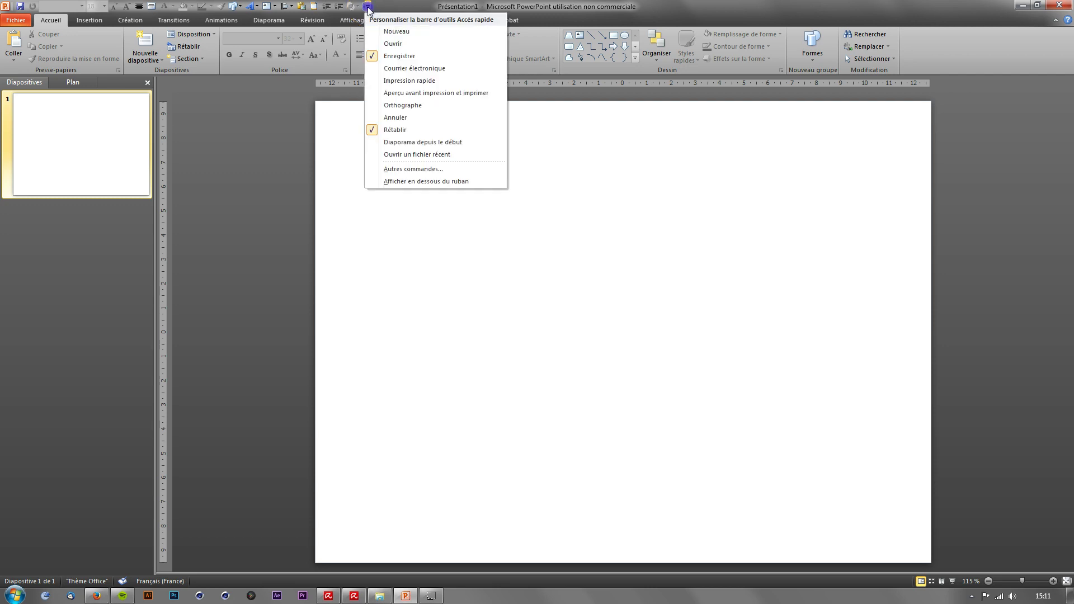
left_click(417, 169)
left_click(580, 167)
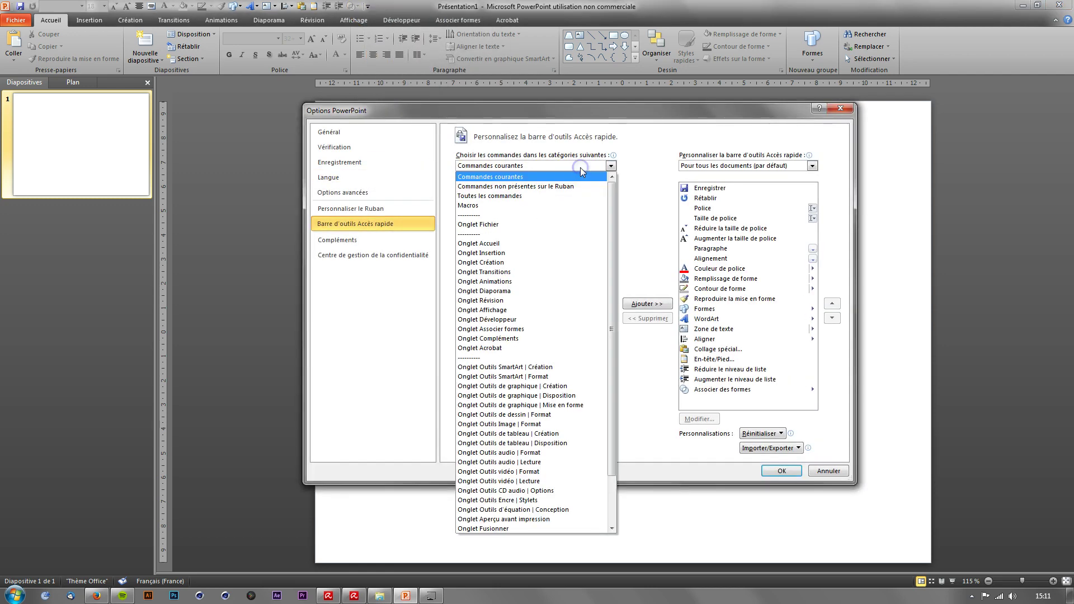
left_click(497, 197)
scroll(615, 257, "down", 10)
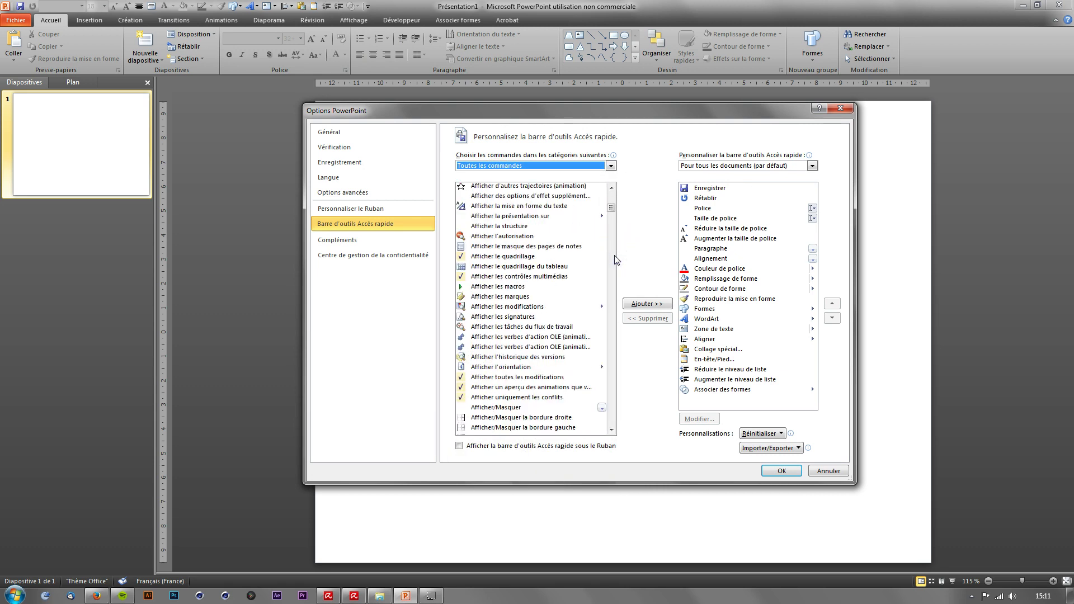
scroll(615, 258, "down", 8)
scroll(616, 259, "down", 8)
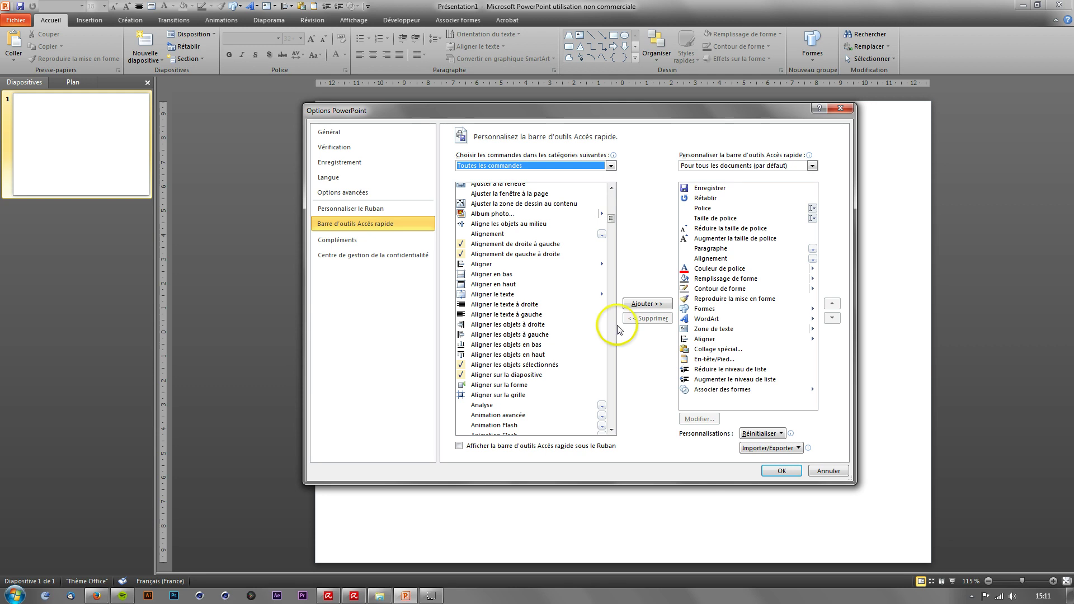
scroll(613, 401, "down", 10)
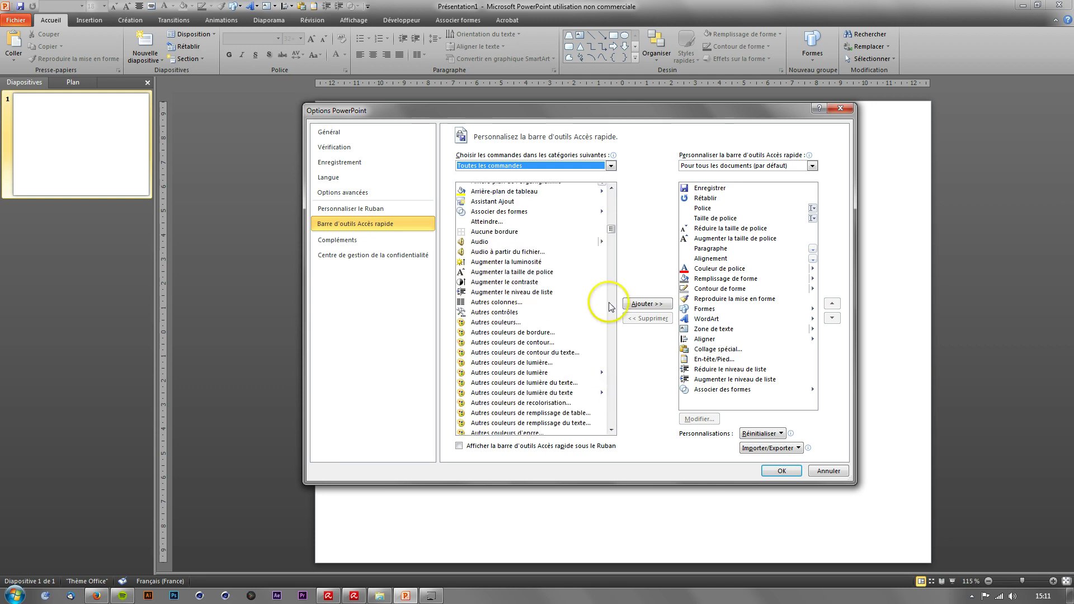
left_click(462, 212)
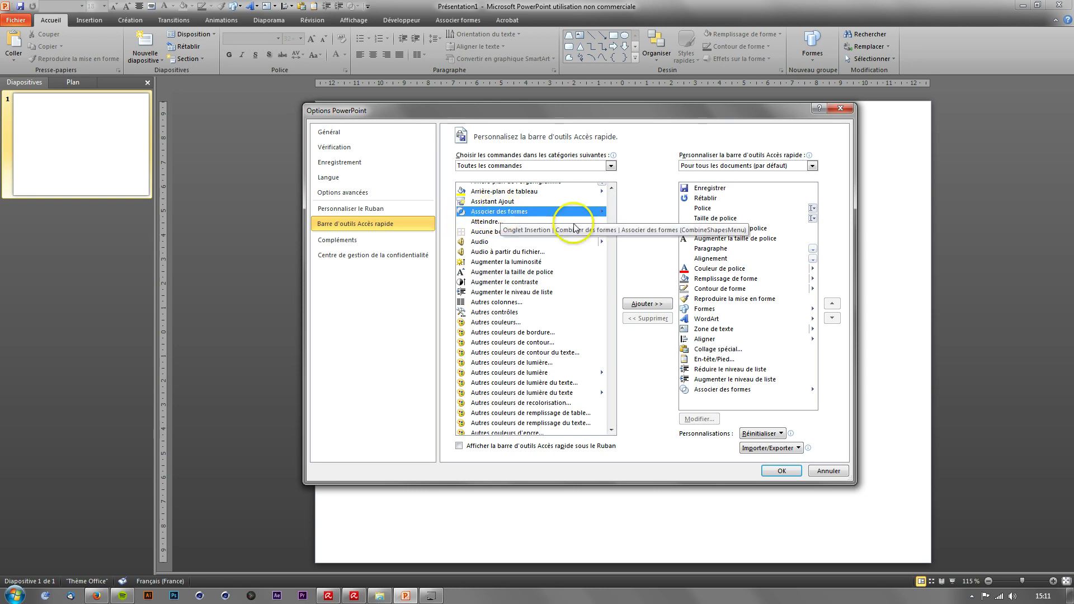
left_click(707, 391)
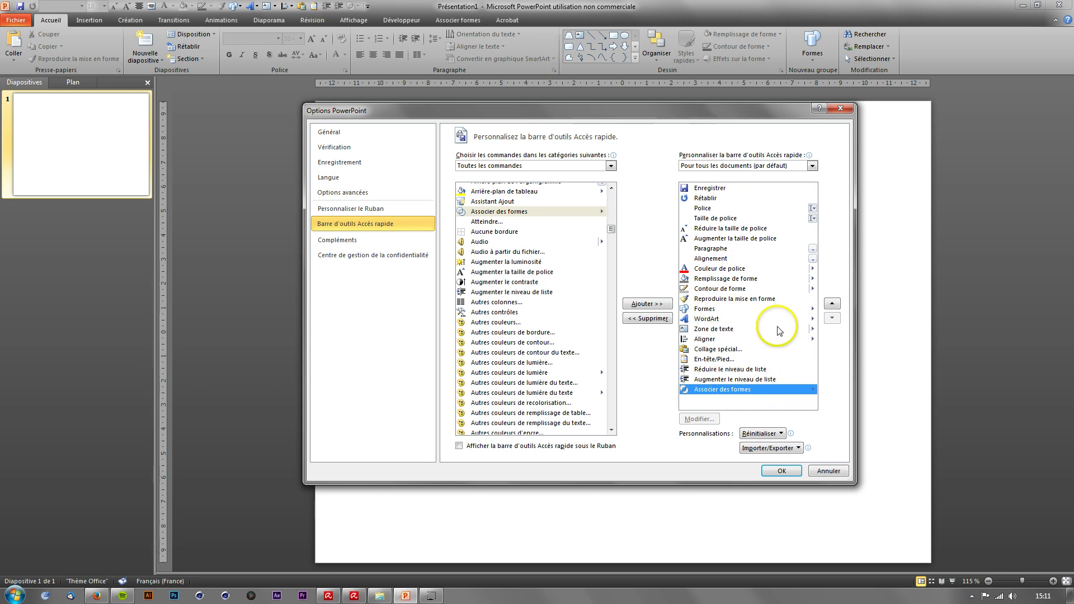
left_click(782, 471)
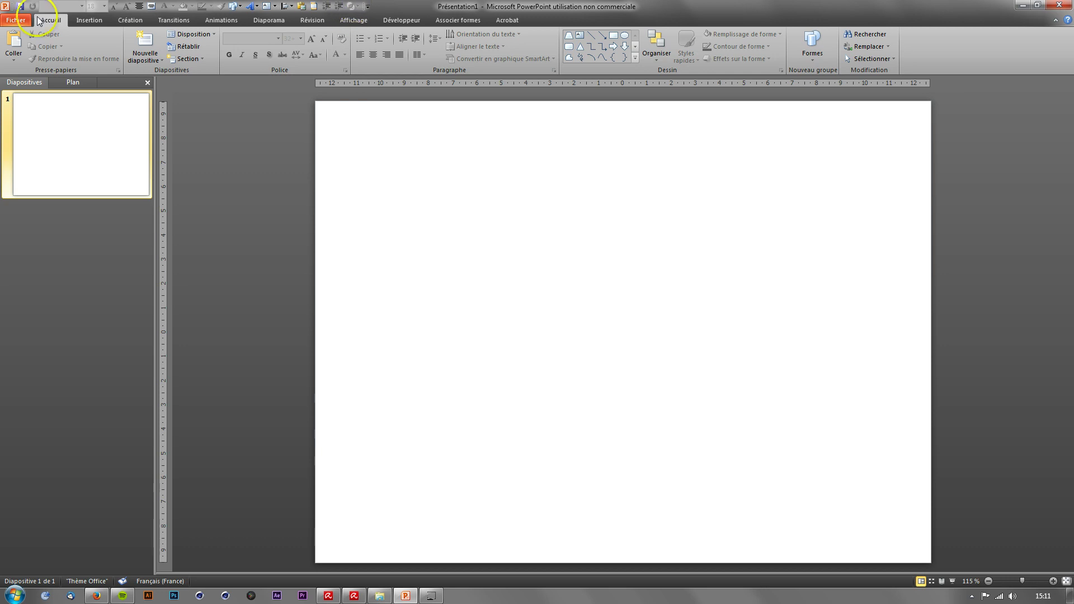
Draw a circle about 4 cm wide in the upper middle of the slide and fill it with light grey
left_click(88, 20)
left_click(149, 59)
left_click(190, 83)
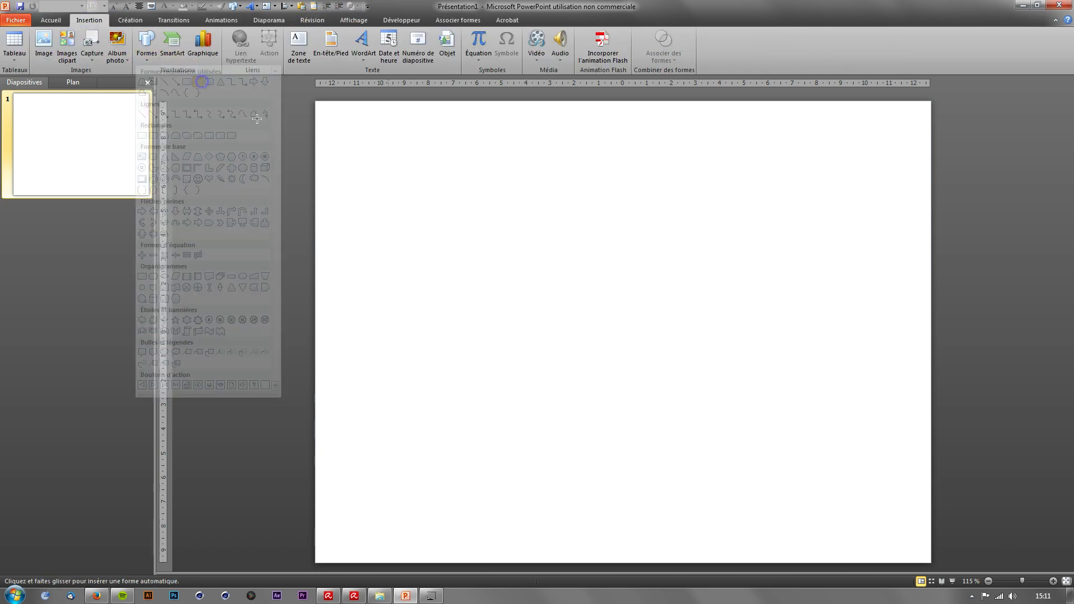
mouse_move(535, 216)
left_mouse_down()
mouse_move(667, 343)
mouse_move(660, 371)
mouse_move(594, 313)
left_mouse_up()
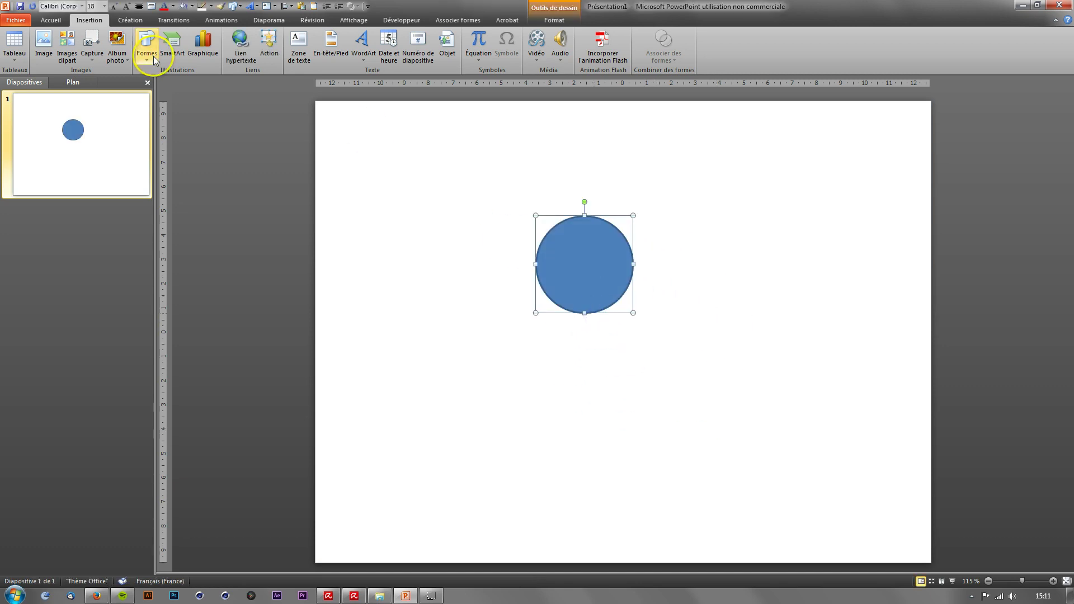
left_click(190, 8)
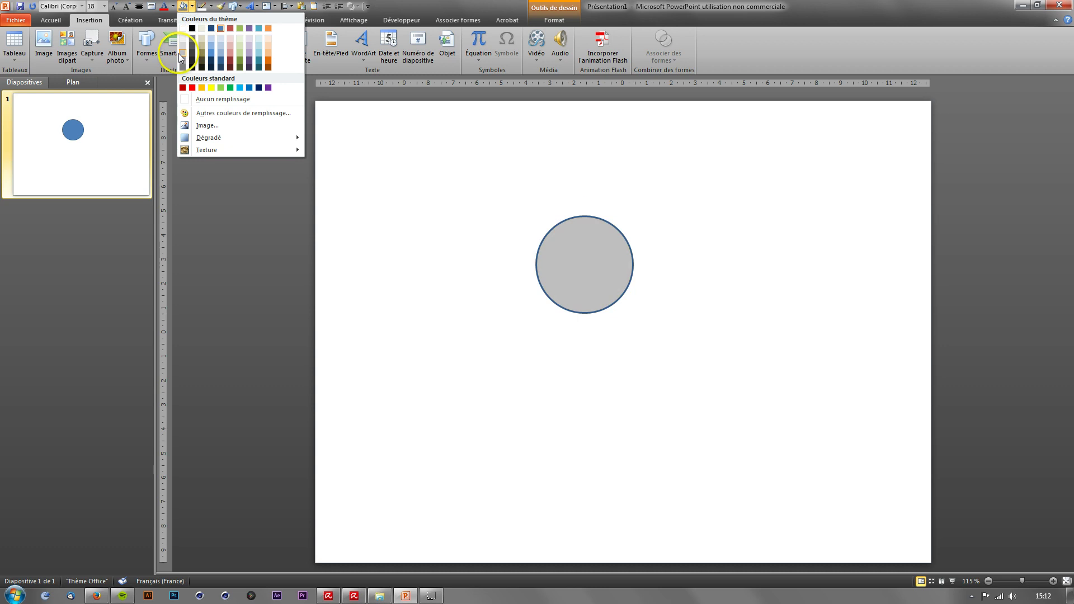
left_click(180, 54)
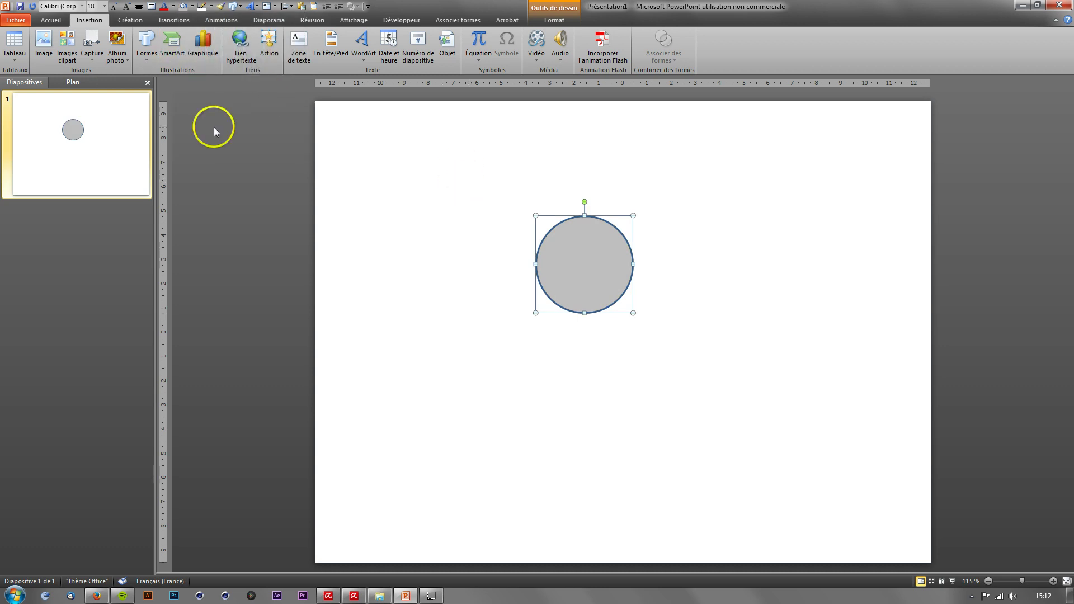
Draw a small trapezoid centred on the circle's top edge and shorten it into a tooth
left_click(147, 50)
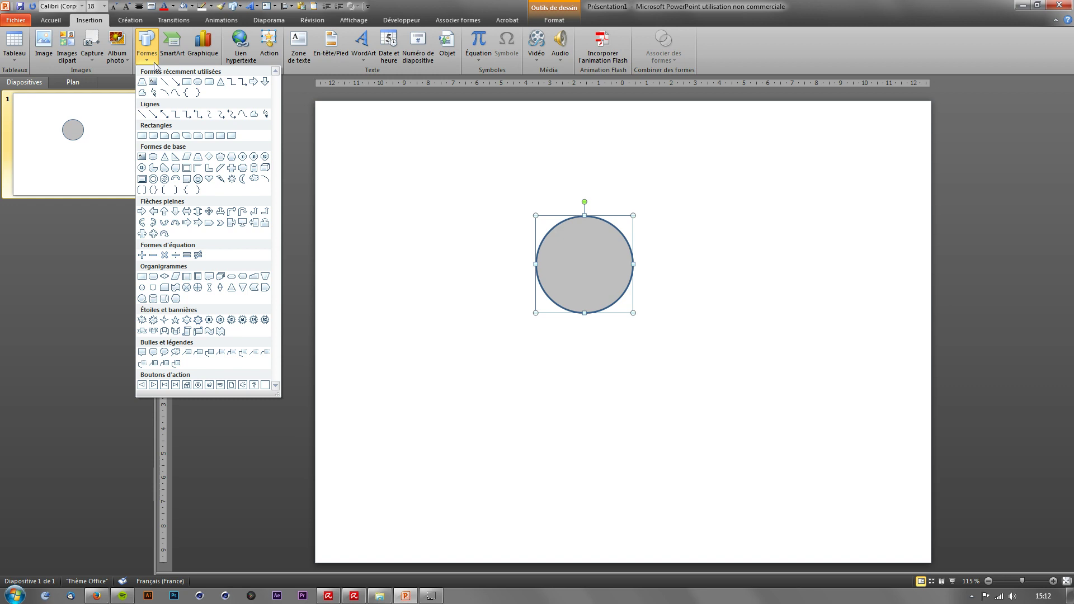
left_click(200, 159)
left_click_drag(575, 196, 594, 225)
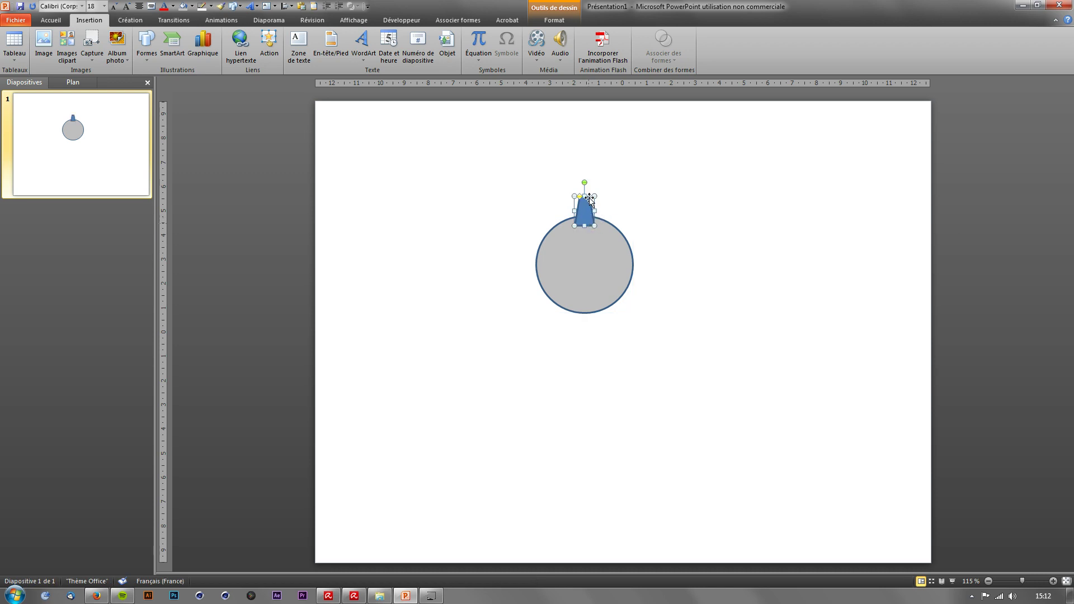
left_click(612, 204)
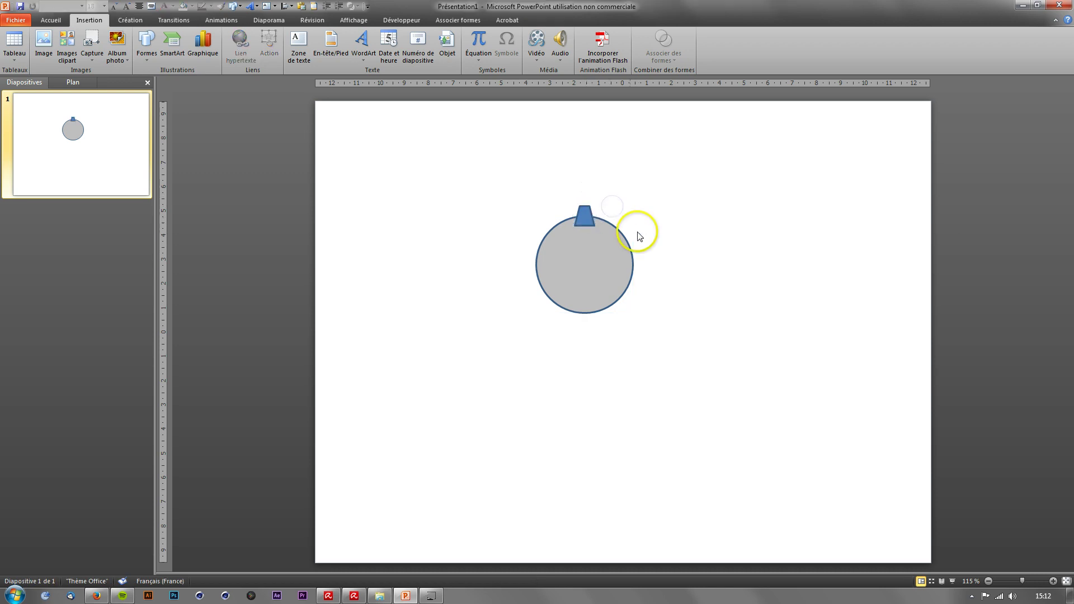
Merge the trapezoid and the circle into one shape with Forme - Union
left_click(584, 215)
left_click(613, 253, "shift")
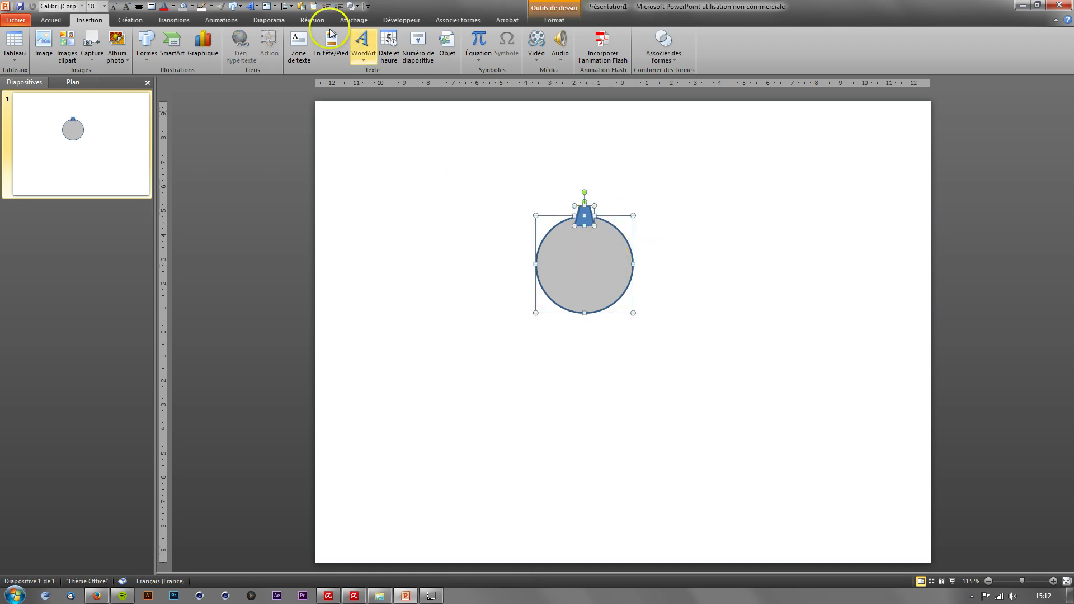
left_click(356, 8)
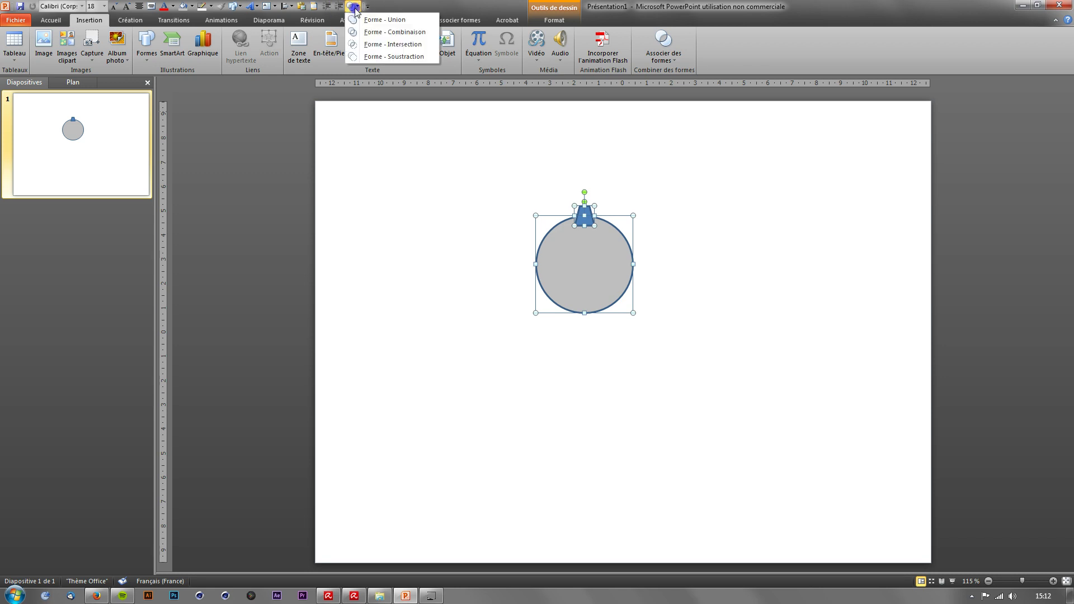
left_click(383, 20)
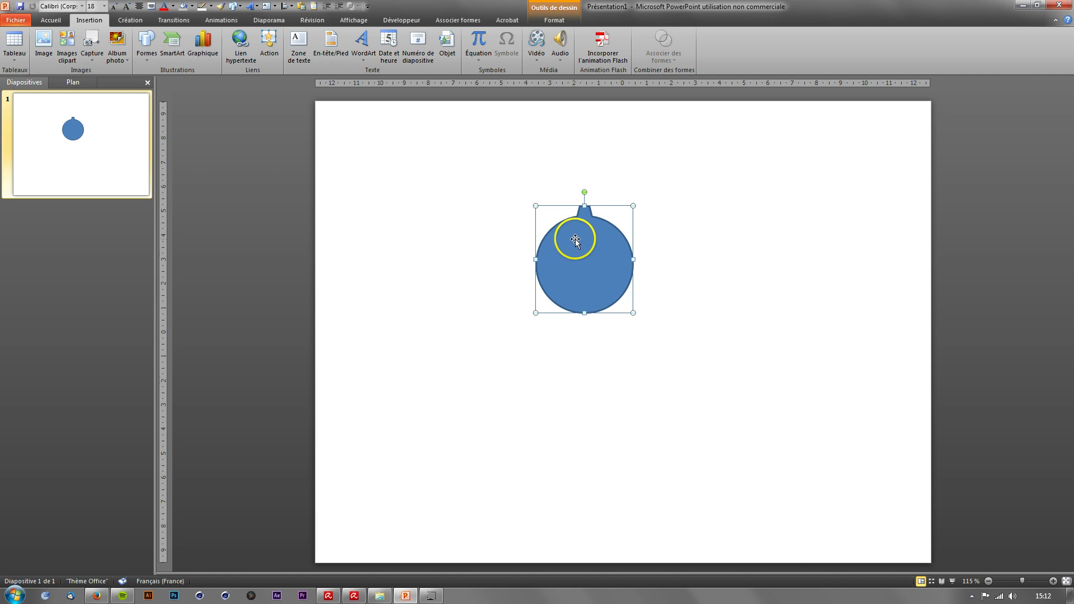
Make a copy of the toothed circle and rotate it 180° so its tooth points downward
key("ctrl+v")
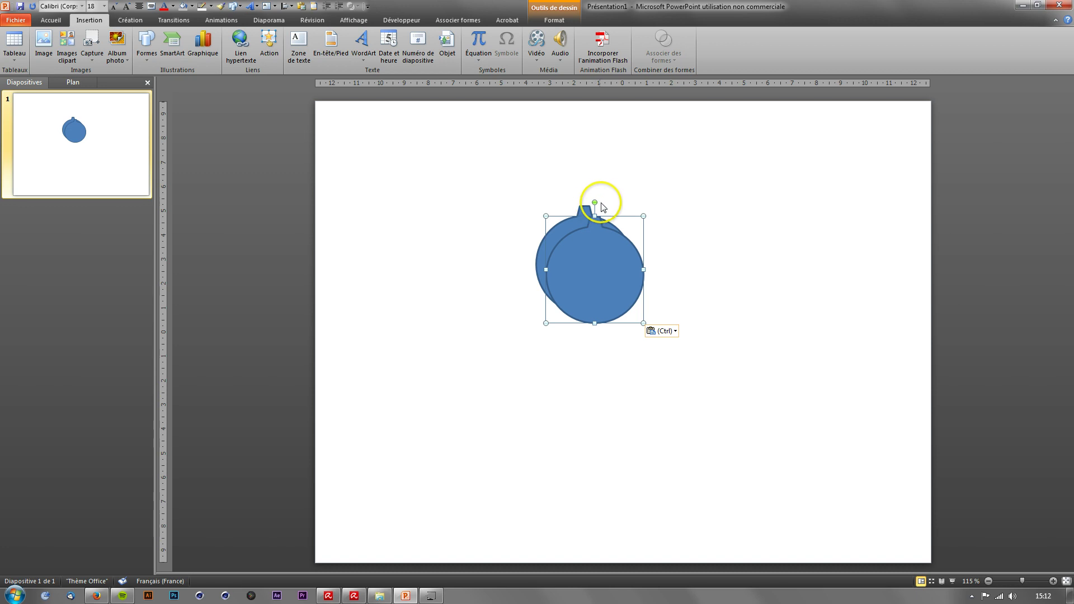
left_click_drag(594, 200, 730, 275)
mouse_move(704, 208)
left_mouse_down()
mouse_move(643, 163)
mouse_move(714, 223)
mouse_move(729, 266)
mouse_move(664, 182)
mouse_move(687, 205)
left_mouse_up()
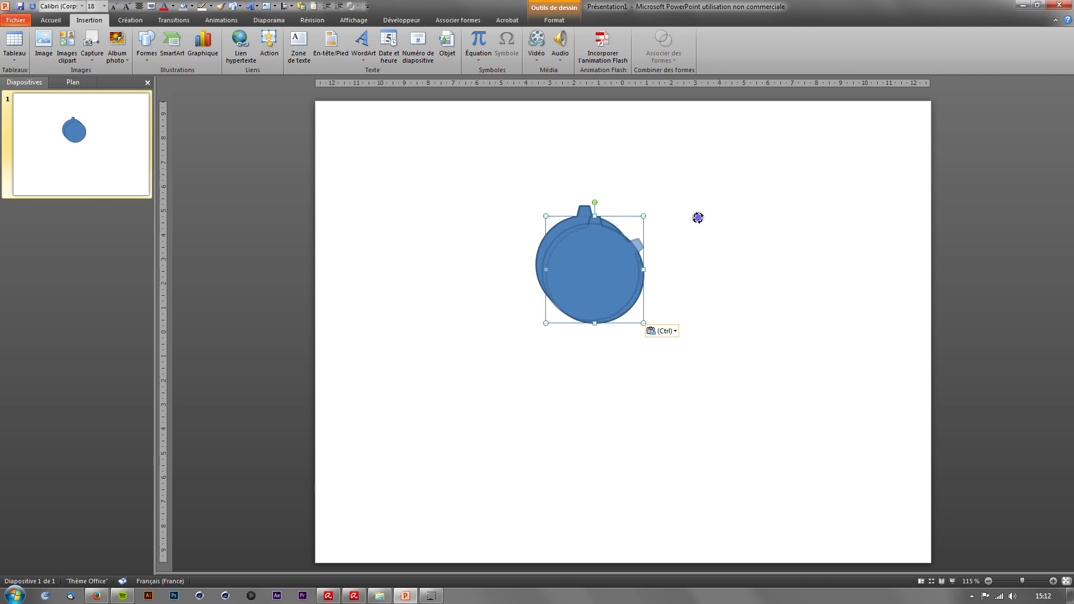
left_click_drag(743, 274, 593, 360)
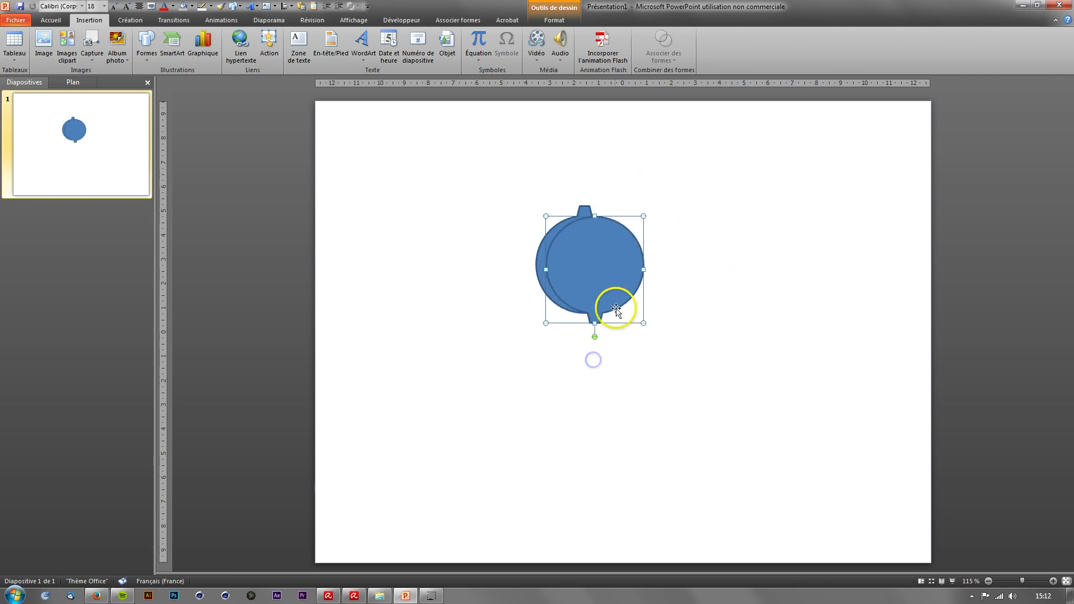
Move the rotated copy onto the original so that the two circles coincide
left_click_drag(615, 275, 660, 302)
left_click_drag(649, 302, 605, 265)
left_click(647, 274)
left_click(580, 271)
Select both overlapping toothed circles and align them horizontally with each other
left_click_drag(522, 199, 755, 434)
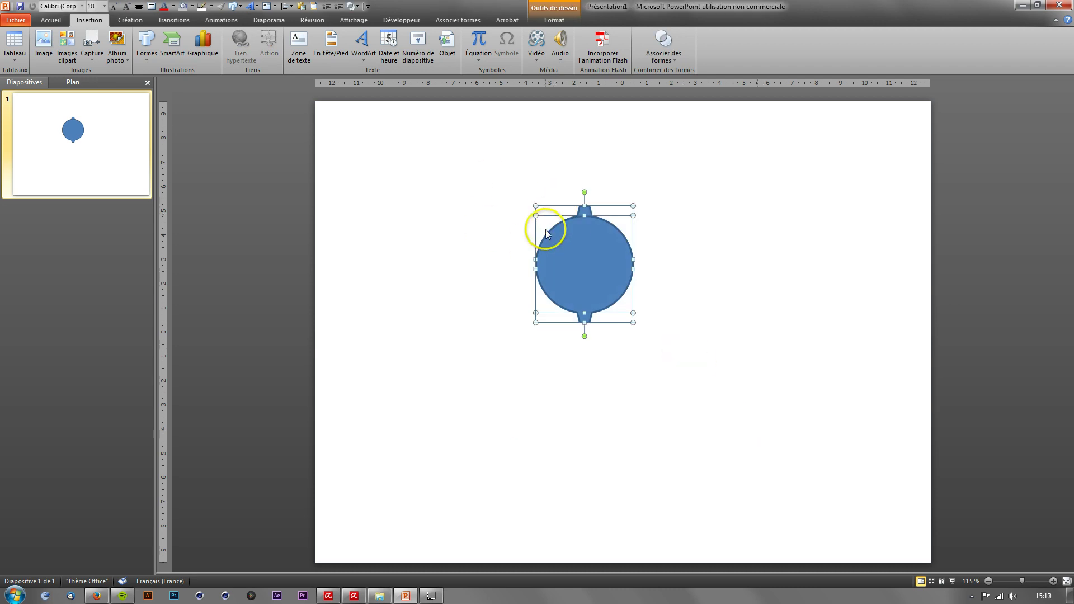
left_click(556, 21)
left_click(757, 45)
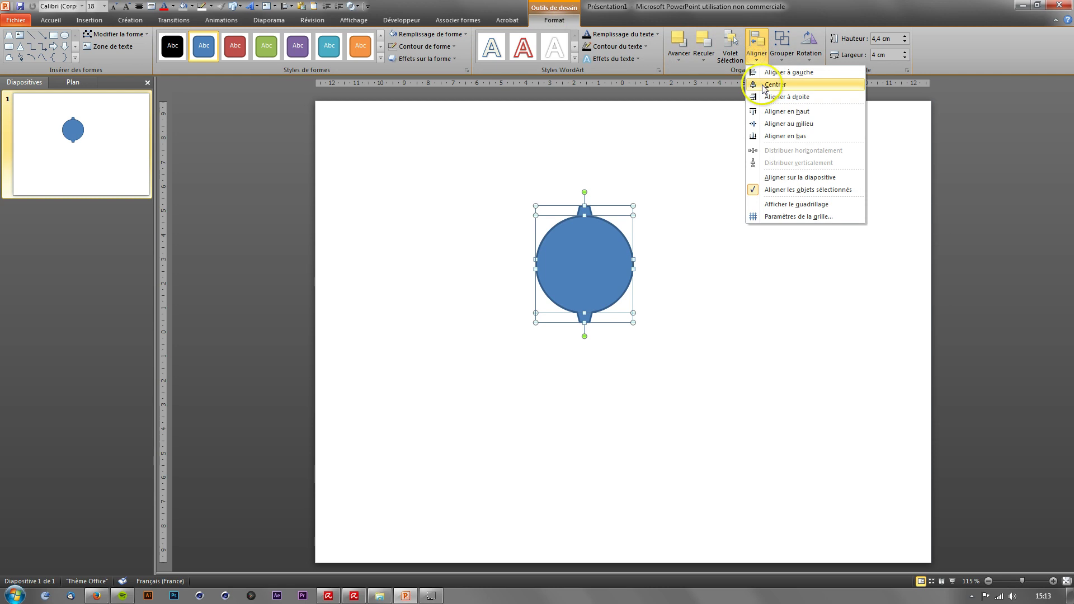
left_click(752, 99)
left_click(695, 164)
left_click(591, 239)
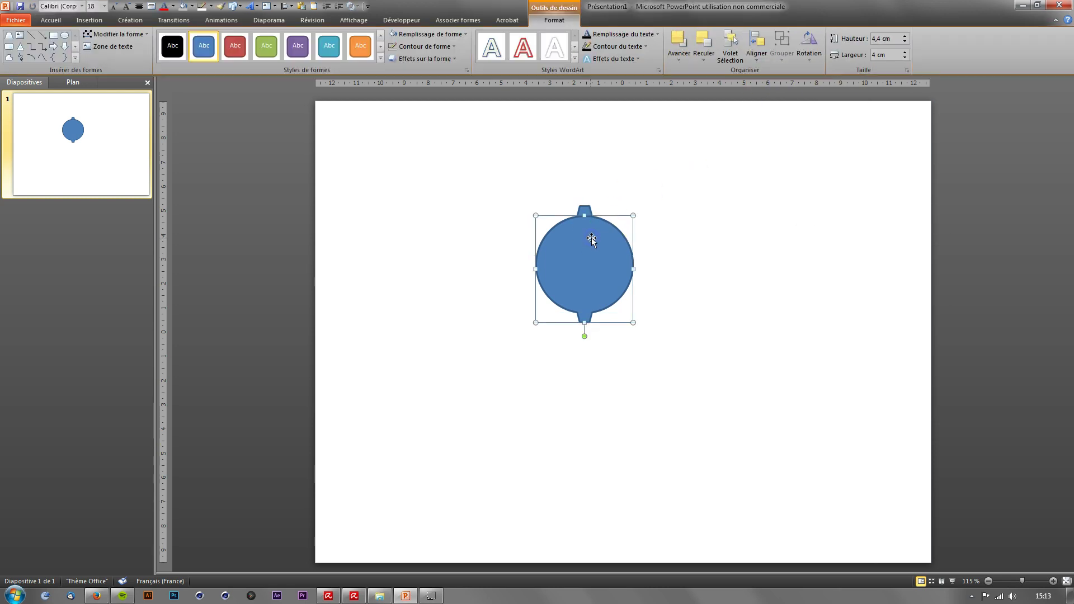
left_click_drag(591, 238, 591, 238)
left_click(654, 240)
Merge the two overlapping toothed circles into one two-toothed shape with Forme - Union
left_click_drag(479, 183, 690, 389)
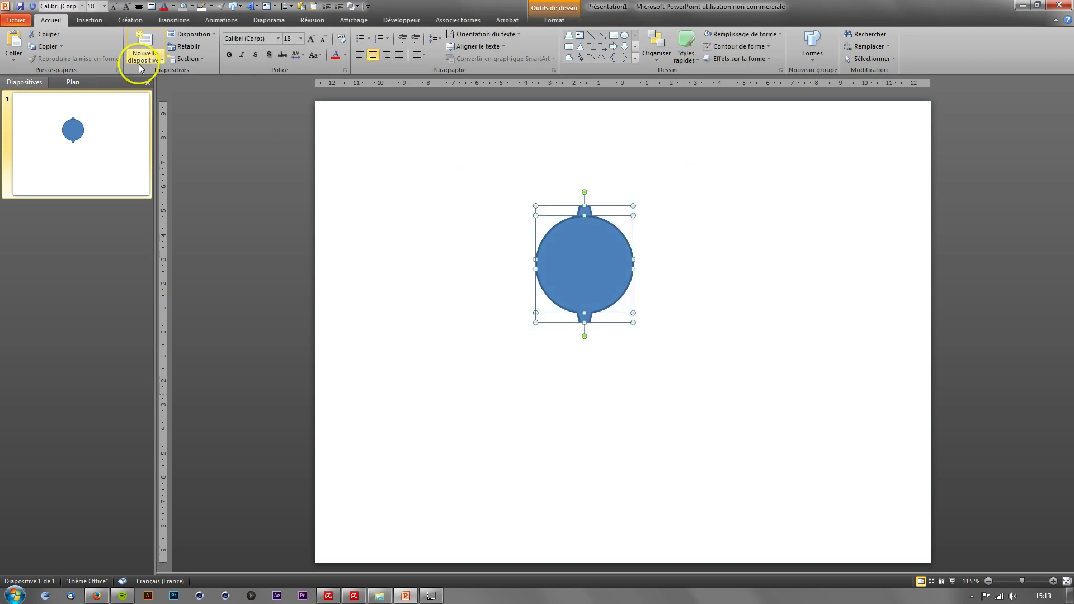
left_click(358, 8)
left_click(366, 21)
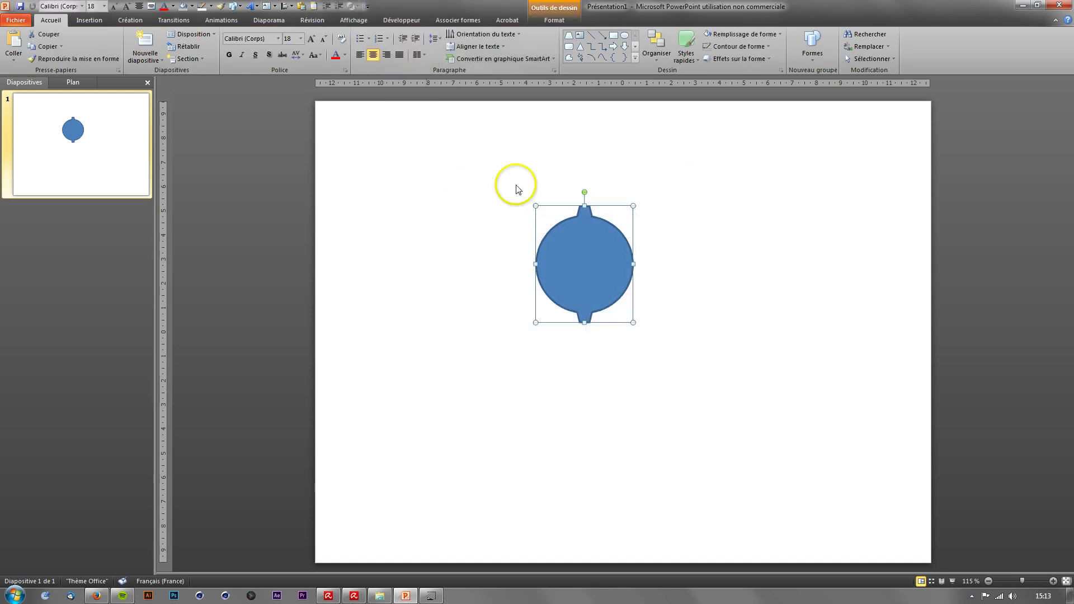
Duplicate the two-toothed shape, rotate the copy 90° and place it over the original with the circles coinciding
key("ctrl+d")
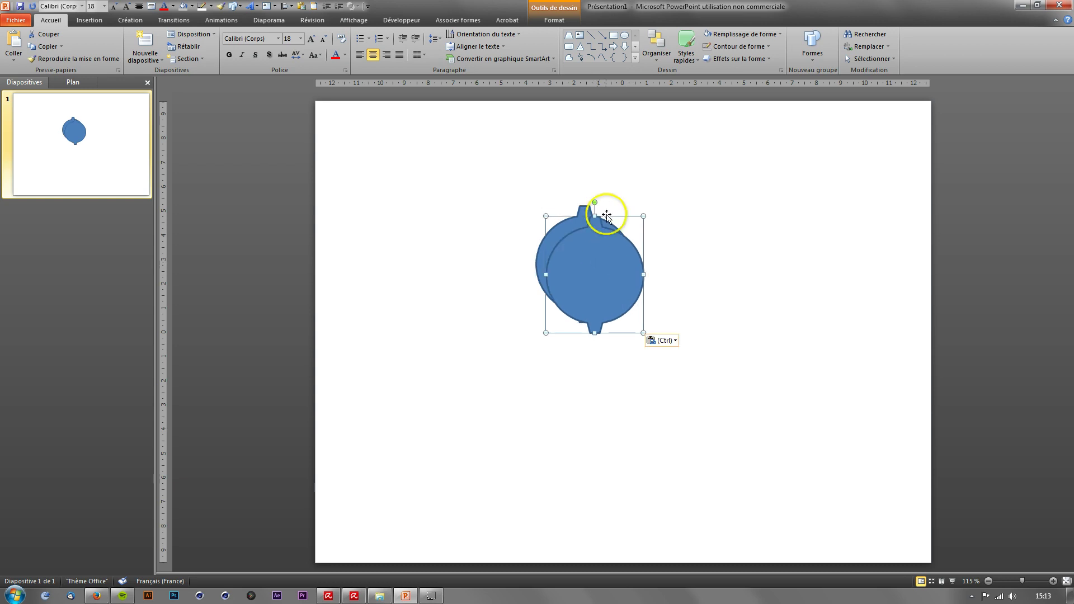
left_click_drag(680, 246, 695, 281)
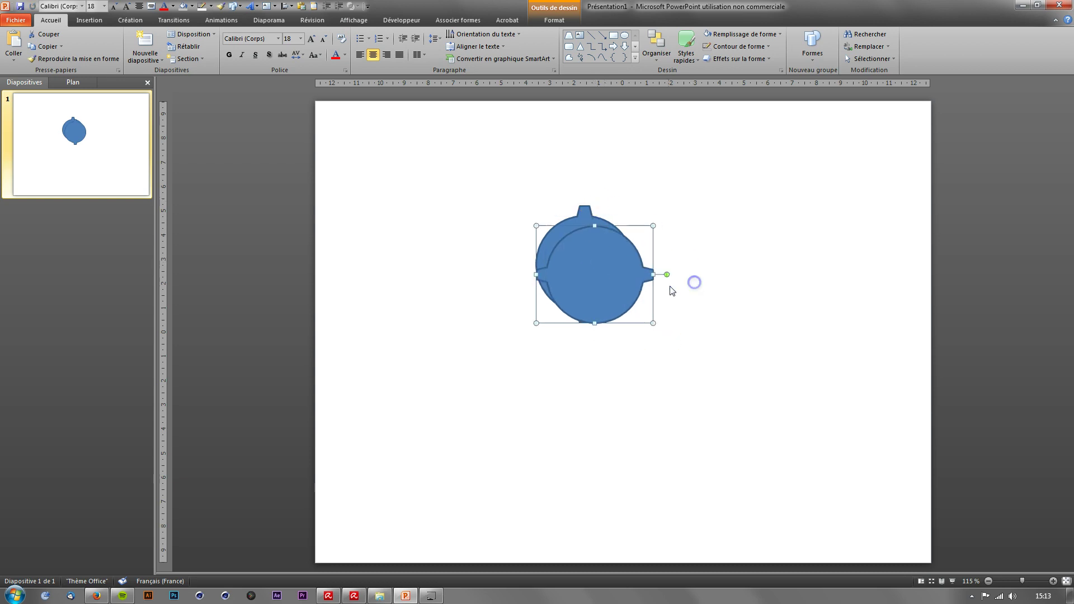
mouse_move(610, 280)
left_mouse_down()
mouse_move(592, 265)
mouse_move(600, 272)
left_mouse_up()
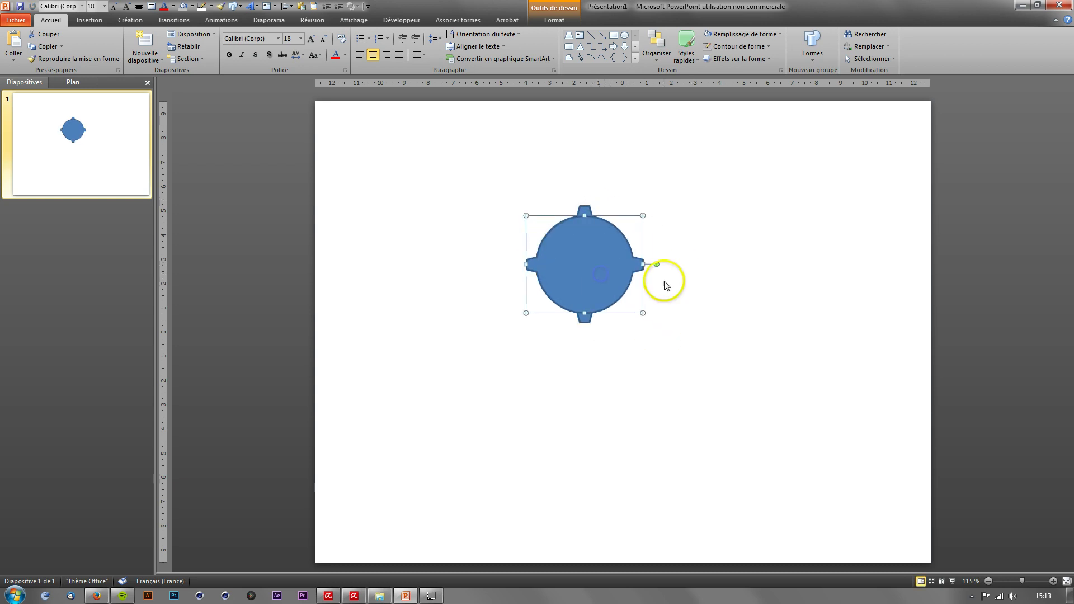
Select both crossed two-toothed shapes and merge them into one four-toothed shape with Forme - Union
left_click(533, 213)
left_click(587, 251)
left_click_drag(489, 172, 707, 384)
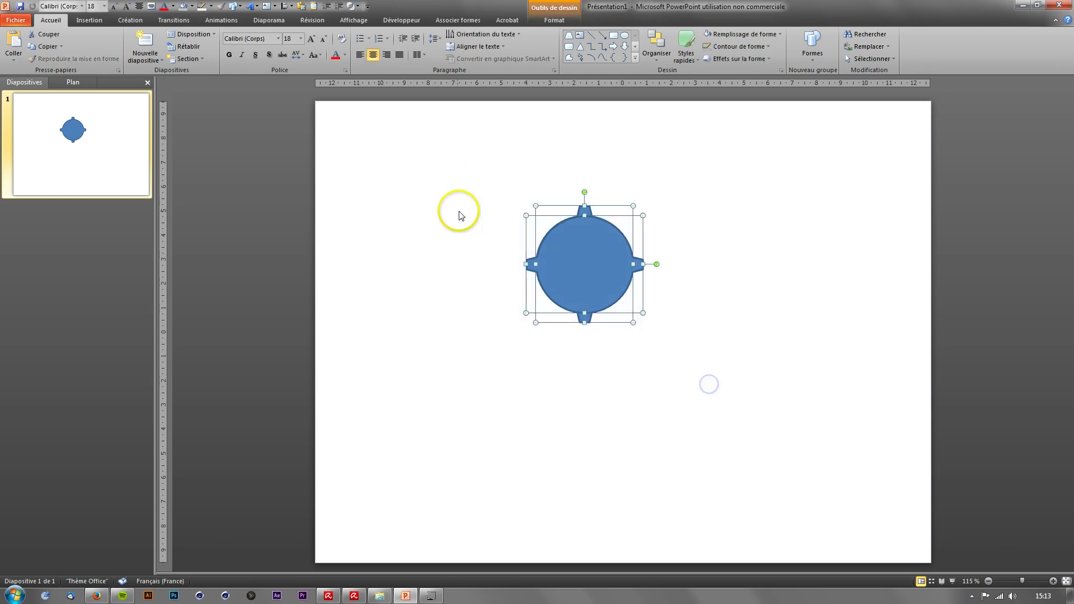
left_click(349, 7)
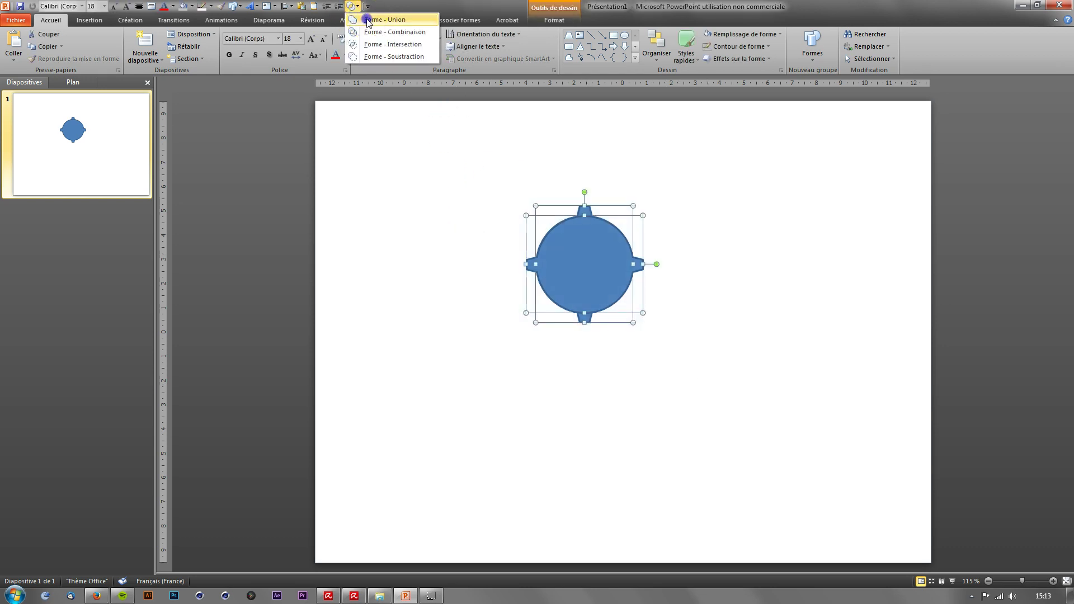
left_click(370, 20)
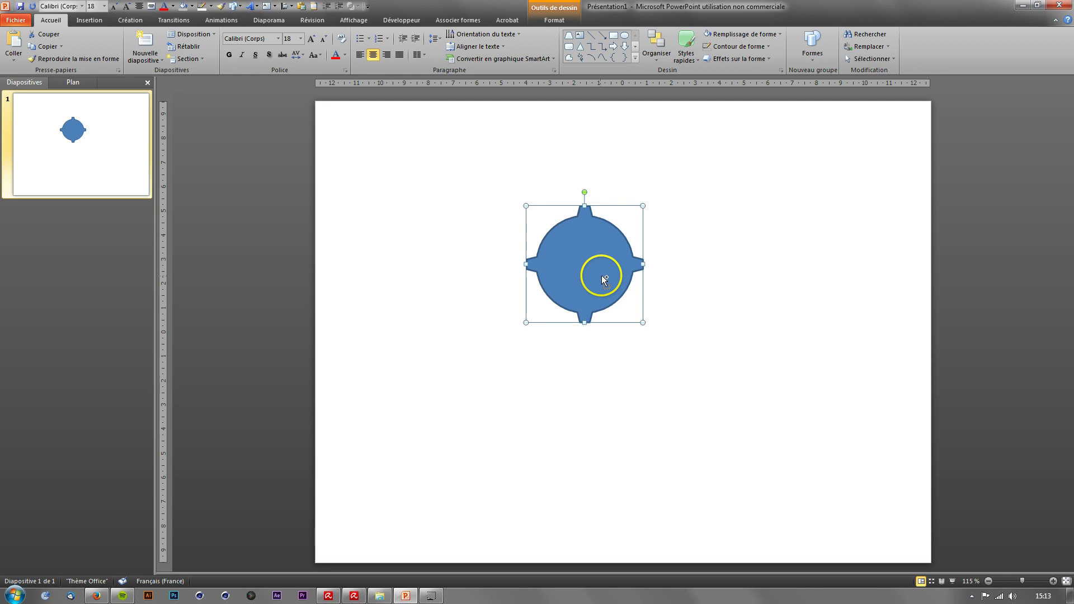
Duplicate the four-toothed shape, place the copy exactly over the original and rotate it 45°
key("ctrl+v")
left_click_drag(605, 274, 591, 259)
left_click_drag(584, 193, 648, 211)
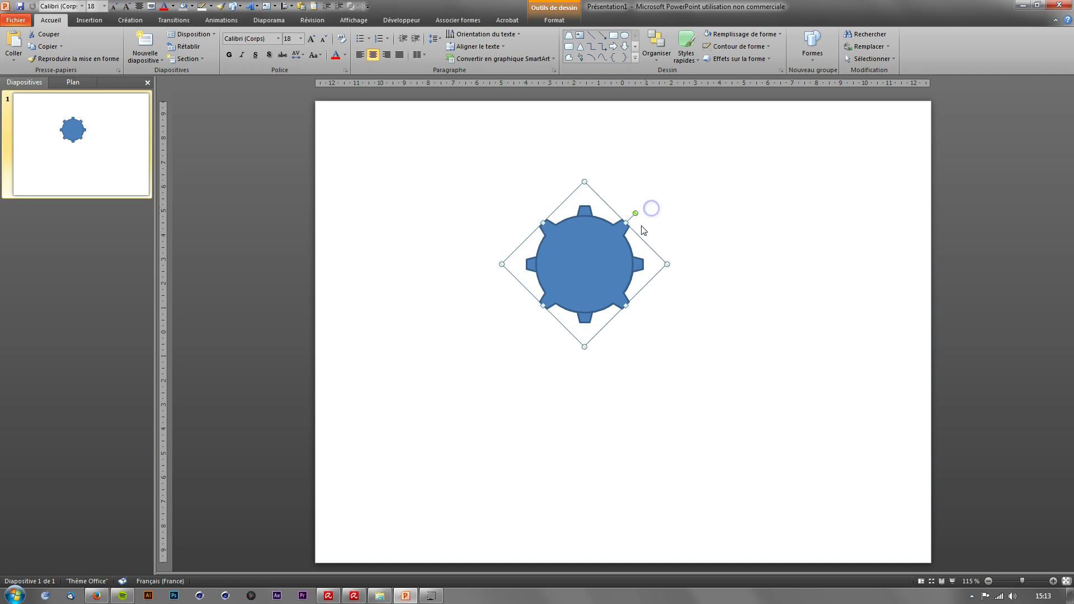
Merge the two overlapping four-toothed shapes into one eight-toothed wheel with Forme - Union
left_click(638, 263, "shift")
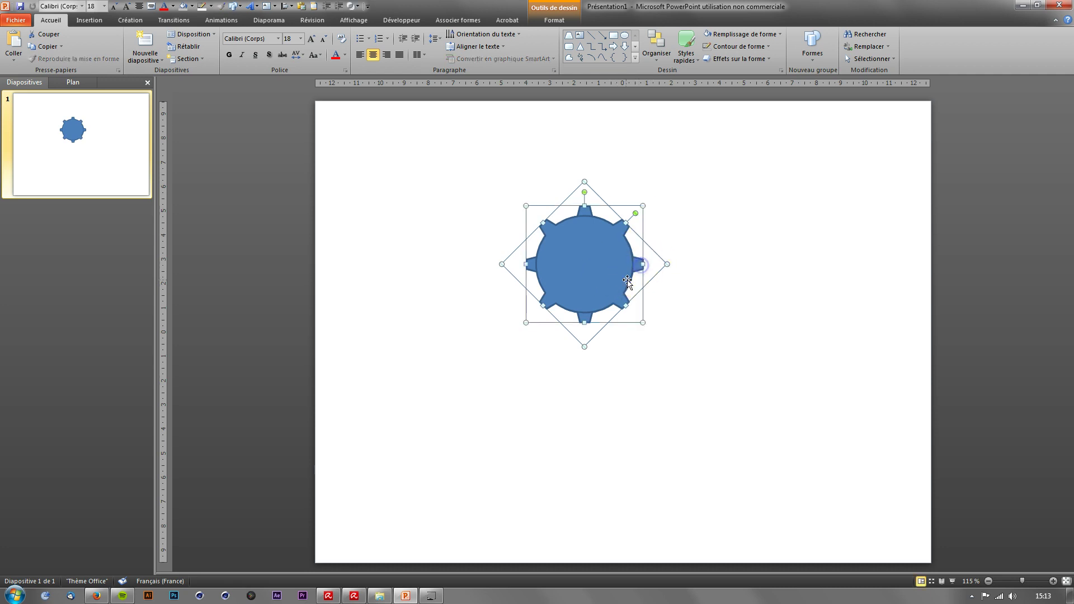
left_click(350, 6)
left_click(370, 18)
left_click(475, 157)
Duplicate the eight-toothed wheel, centre the copy over the original and rotate it so its teeth fall midway between the existing ones
left_click(576, 239)
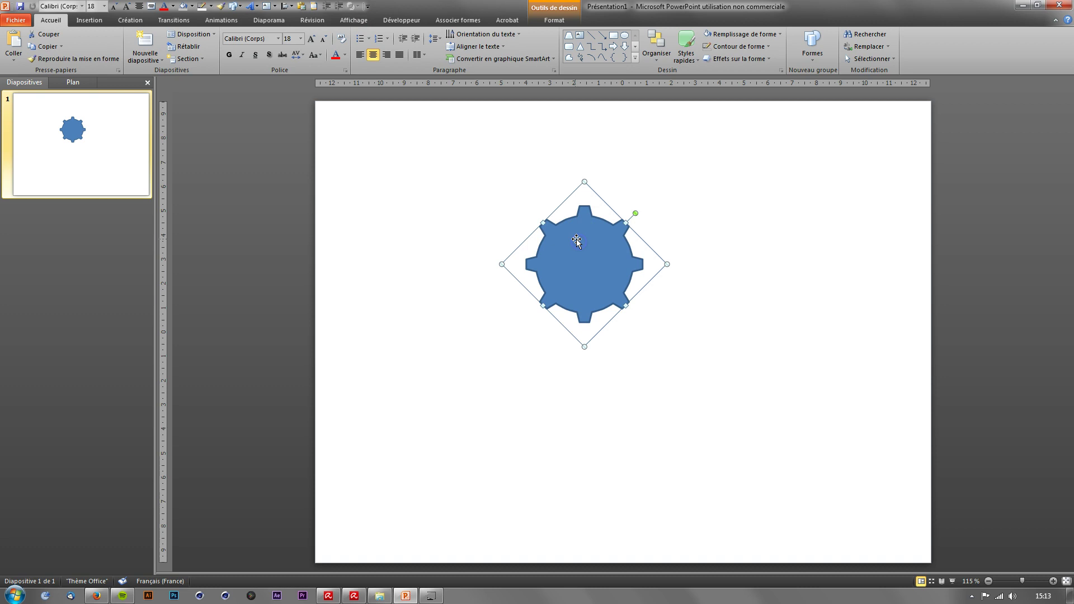
key("ctrl+d")
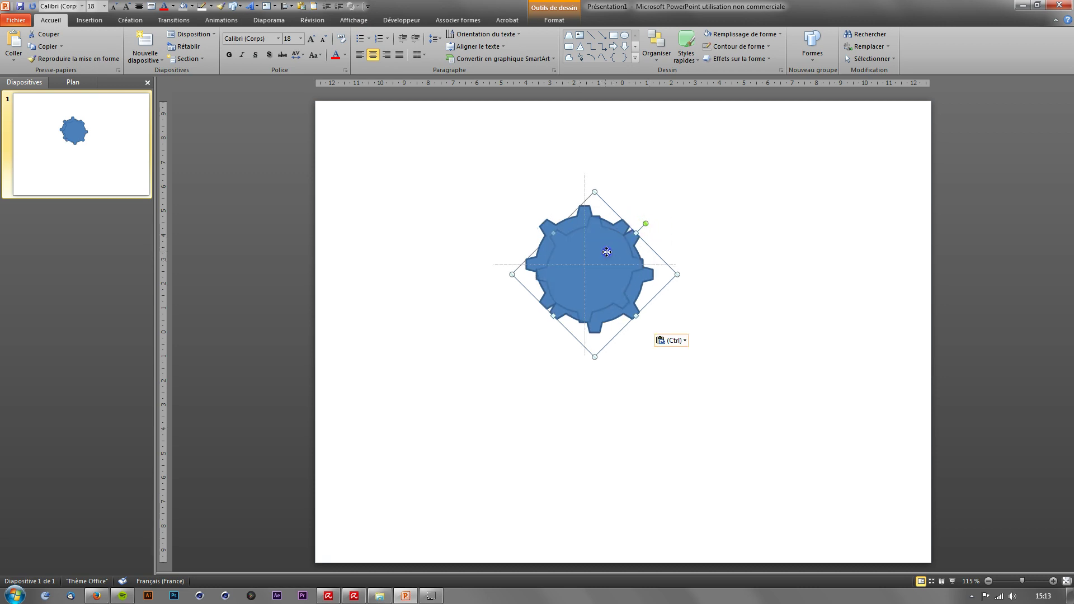
left_click_drag(606, 252, 607, 253)
left_click_drag(635, 213, 653, 233)
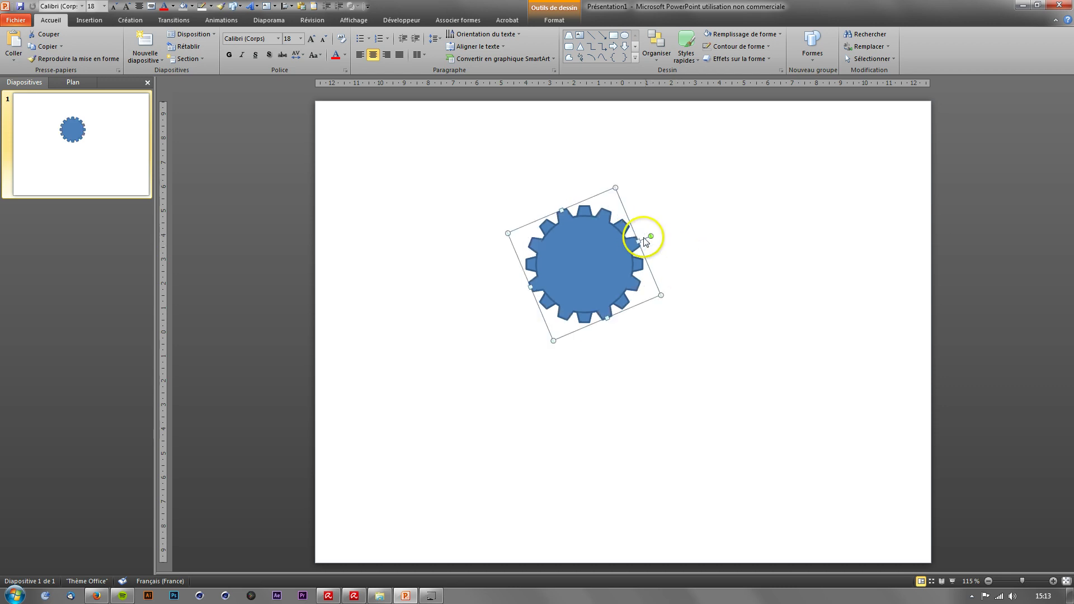
Select both overlapping eight-toothed wheels and merge them into one sixteen-toothed gear with Forme - Union
left_click(473, 261)
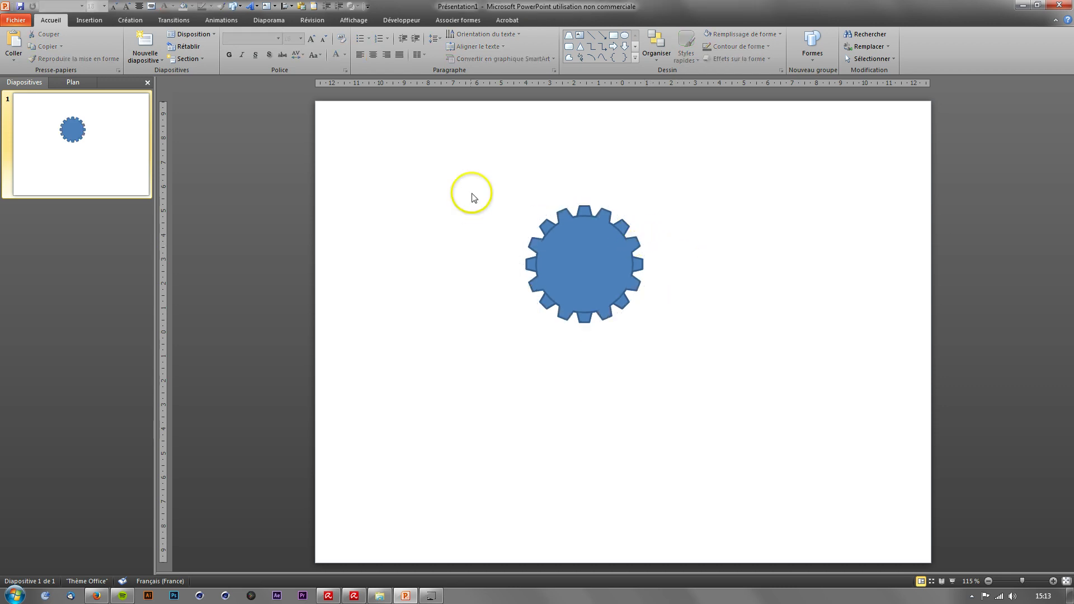
left_click_drag(471, 197, 690, 390)
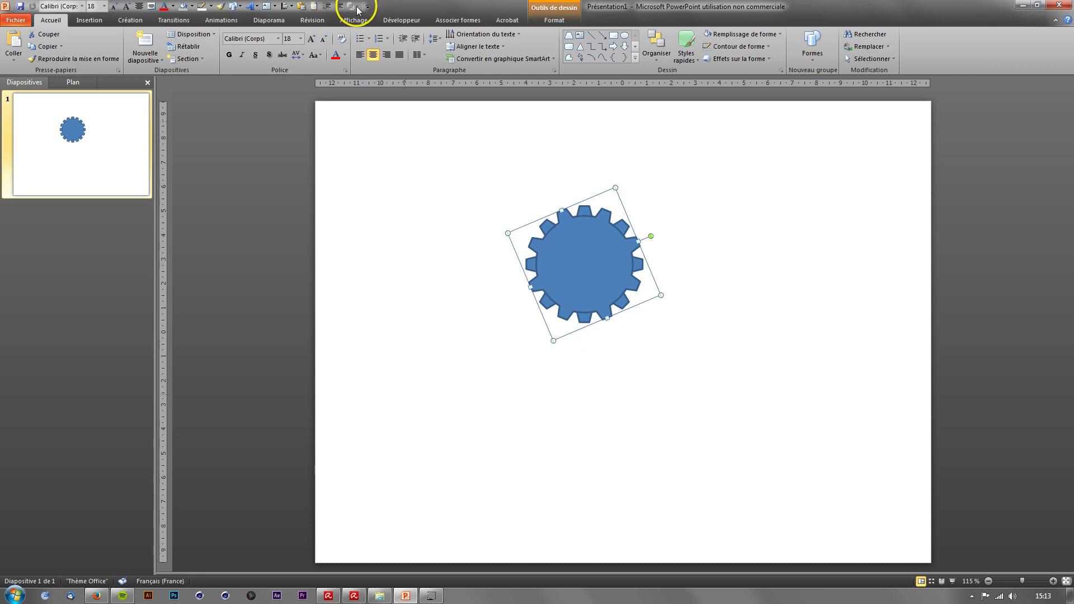
left_click(556, 230, "shift")
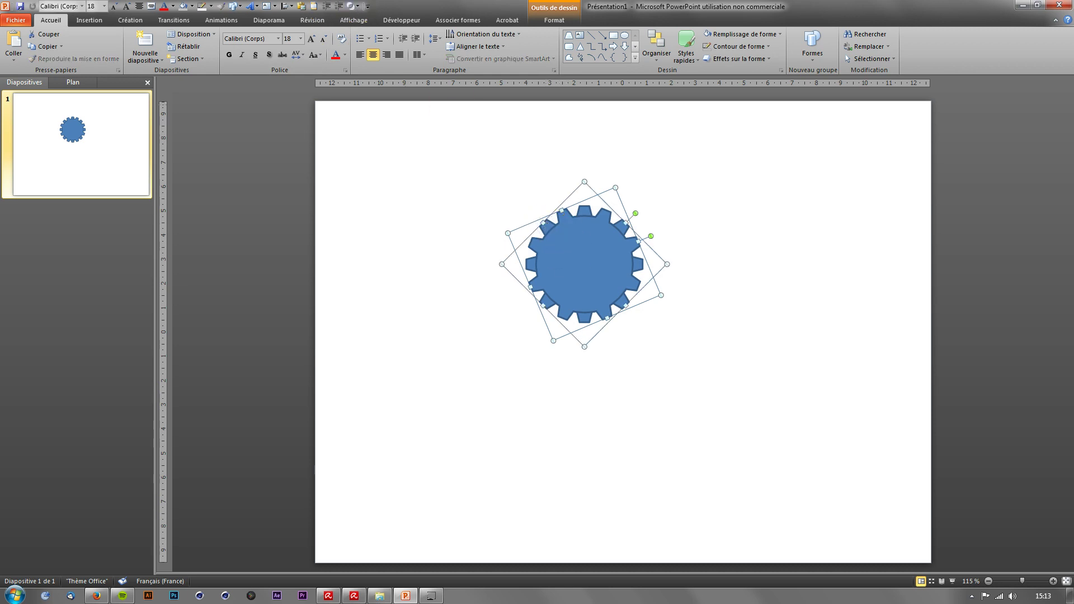
left_click(353, 5)
left_click(380, 17)
left_click(483, 225)
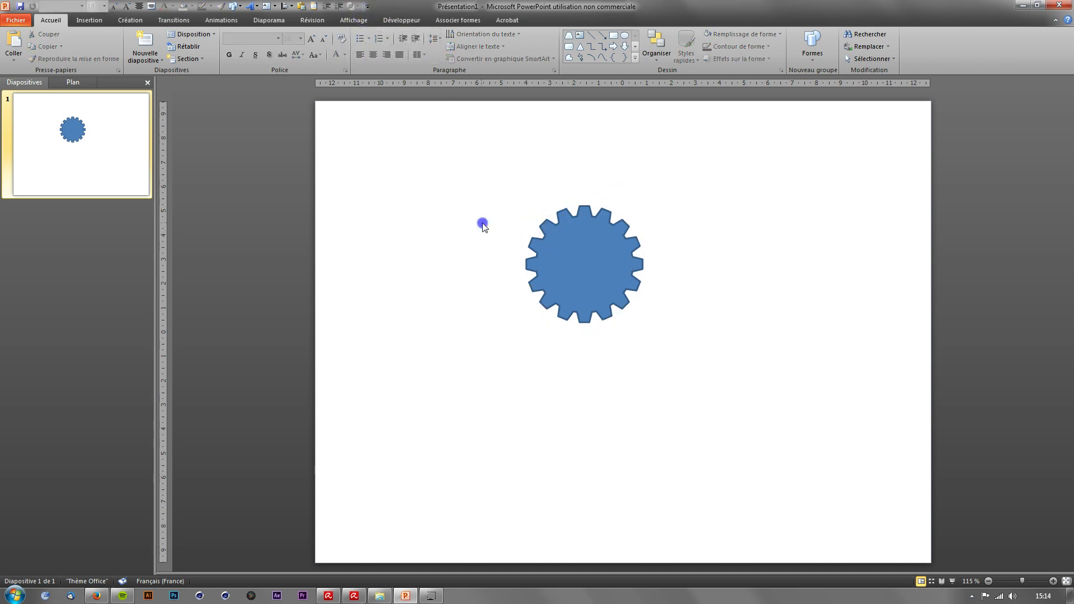
Draw a circle 4 cm in diameter and place it overlapping the lower-right part of the gear
left_click(91, 20)
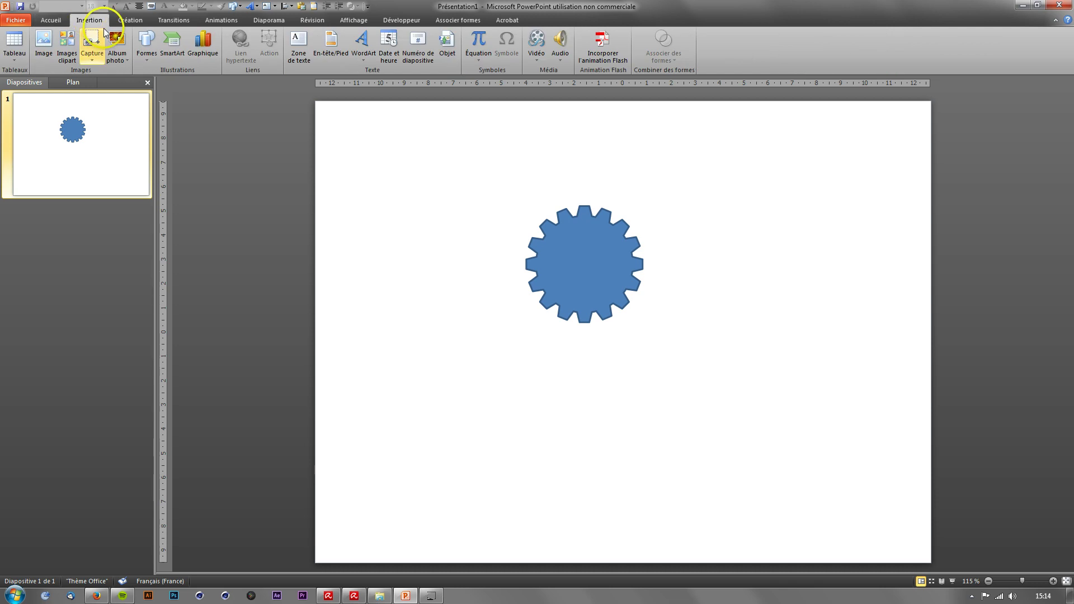
left_click(146, 45)
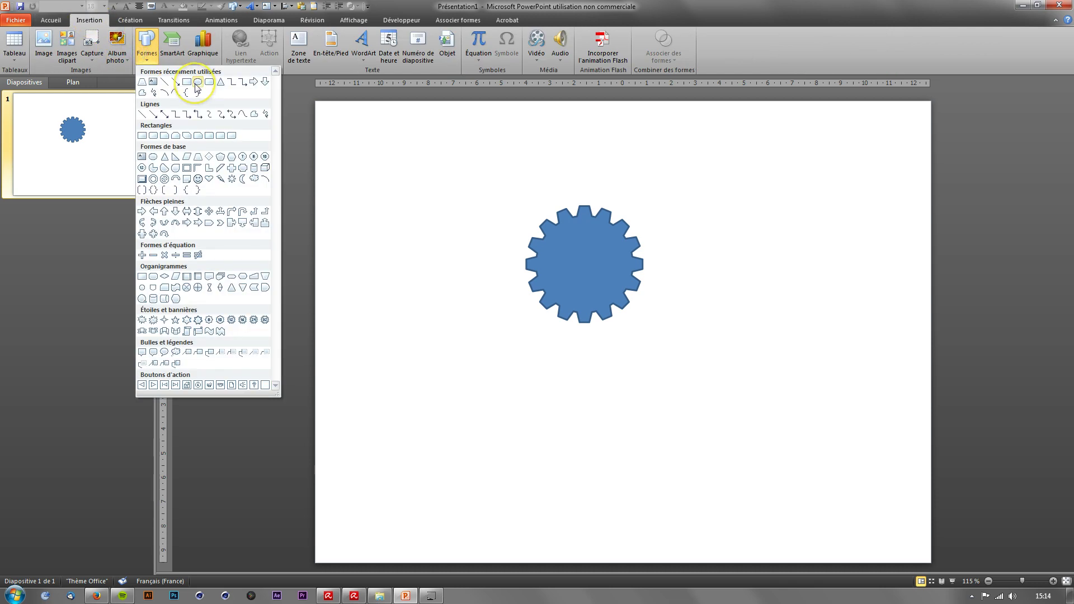
left_click(197, 85)
left_click_drag(576, 256, 676, 356)
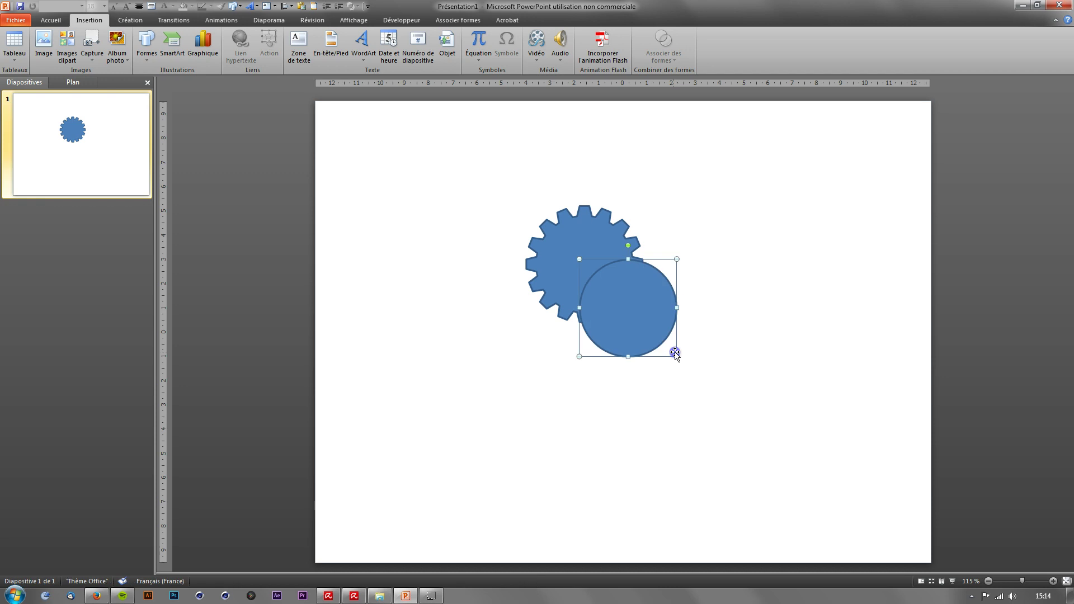
left_click_drag(630, 308, 613, 287)
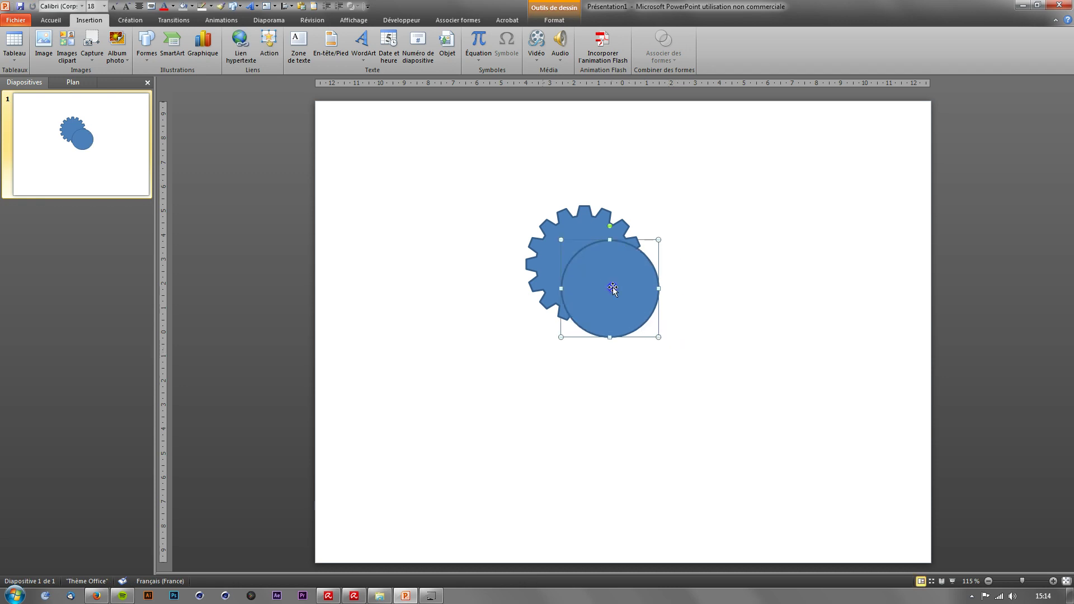
Select the gear and the circle and align them with each other both horizontally centred and vertically at the middle
key("ctrl+a")
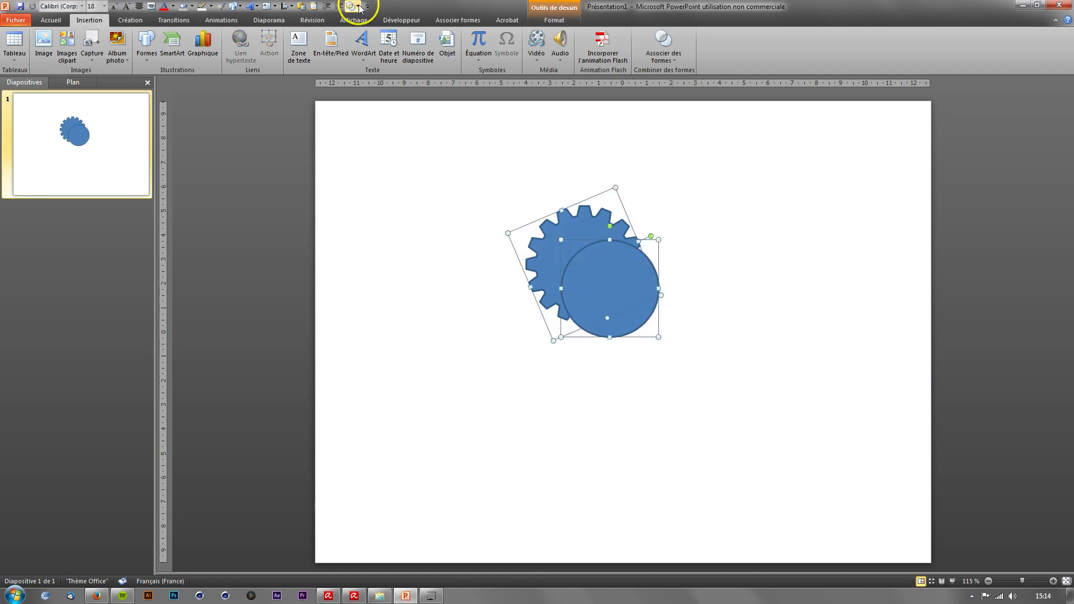
left_click(556, 20)
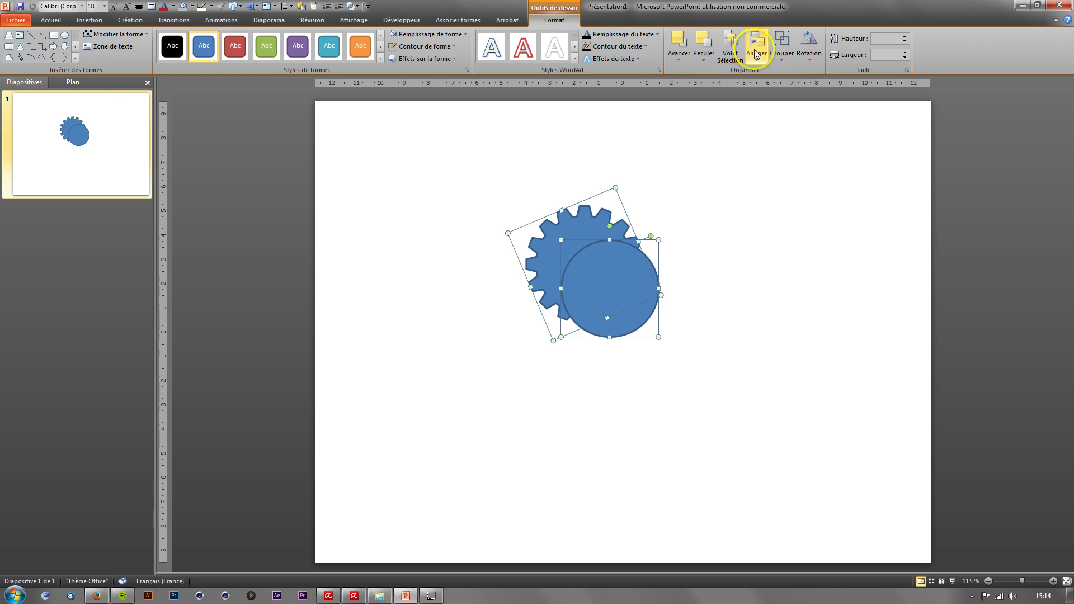
left_click(756, 44)
left_click(772, 84)
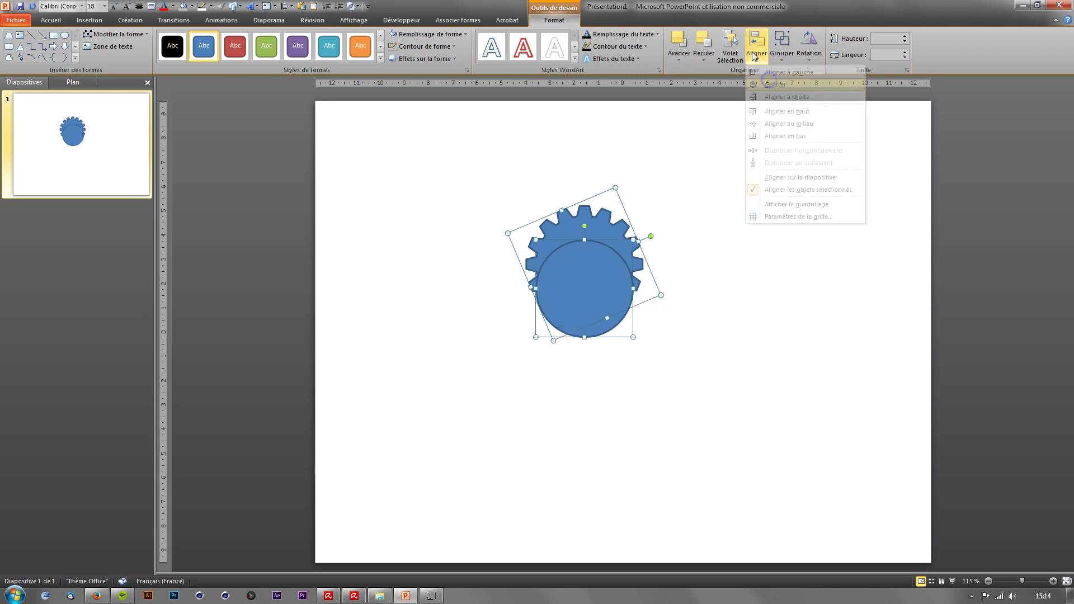
left_click(786, 123)
left_click(670, 154)
Shrink the circle proportionally about its centre so a wider ring of the gear remains around it
left_click(596, 234)
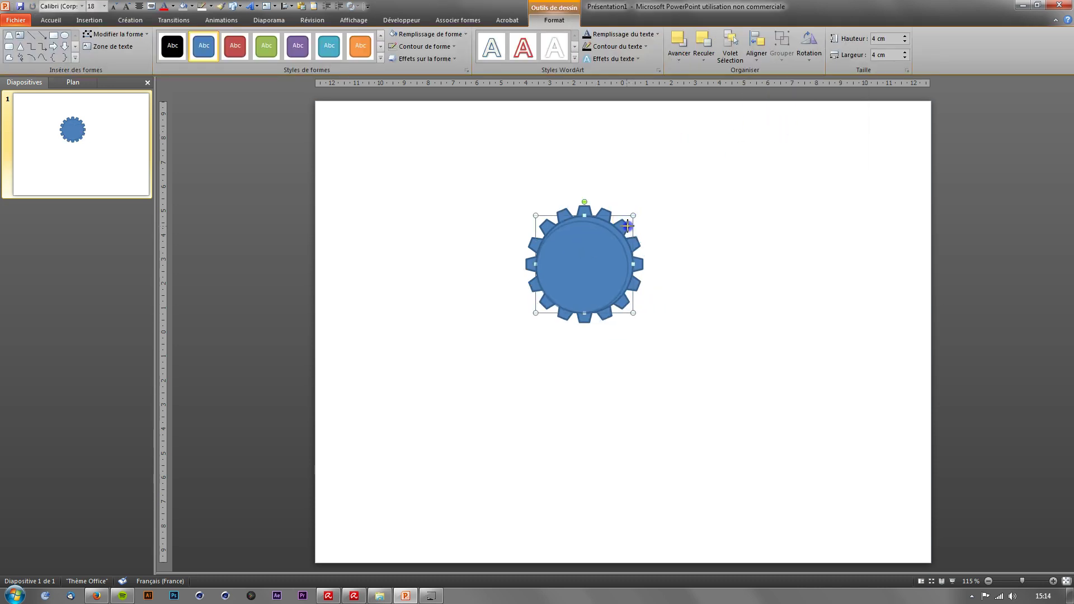
mouse_move(625, 225)
left_mouse_down()
mouse_move(616, 231)
mouse_move(628, 225)
left_mouse_up()
left_click_drag(627, 225, 624, 225)
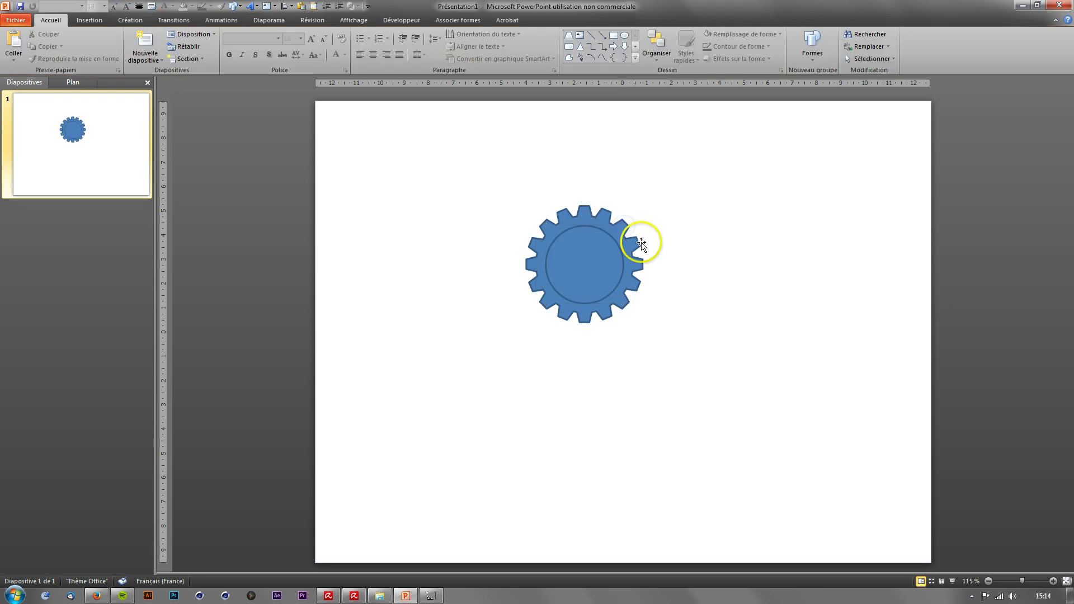
Cut the circle out of the gear's centre by combining both shapes with Forme - Combinaison
left_click(604, 221, "shift")
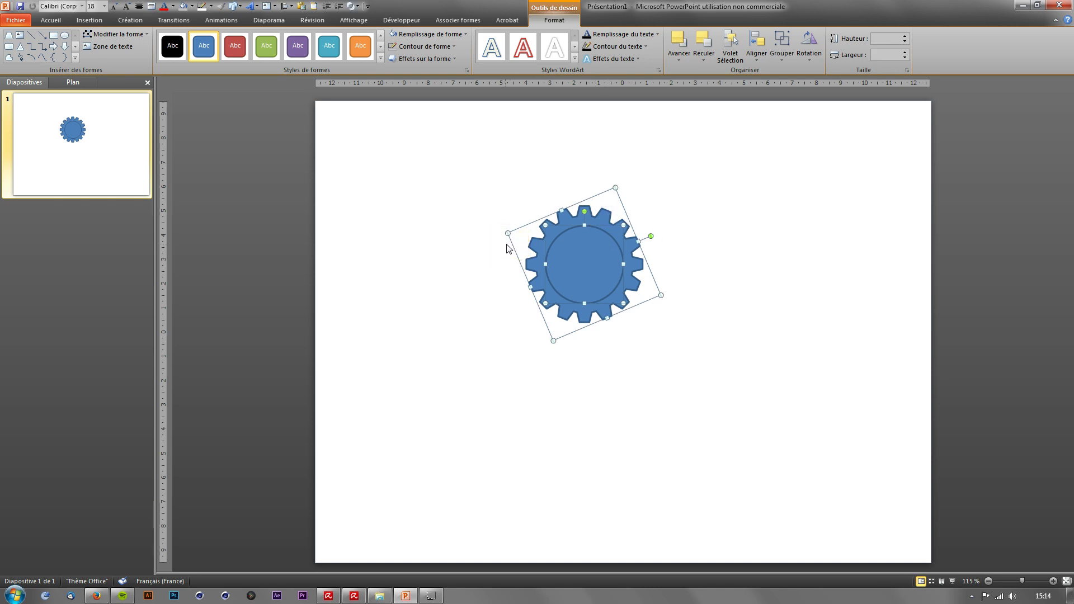
left_click(357, 7)
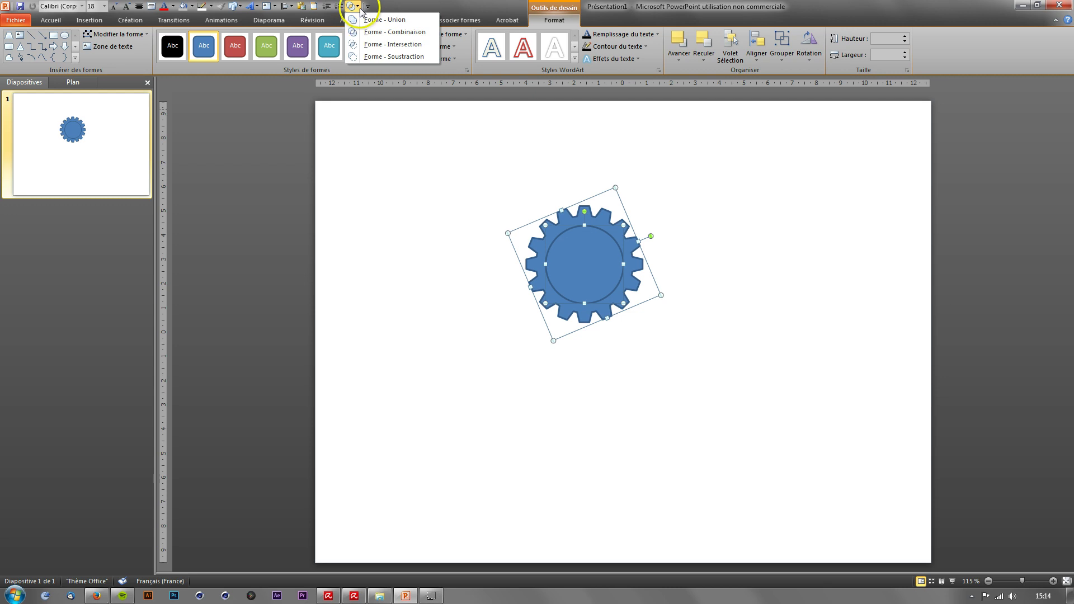
left_click(376, 34)
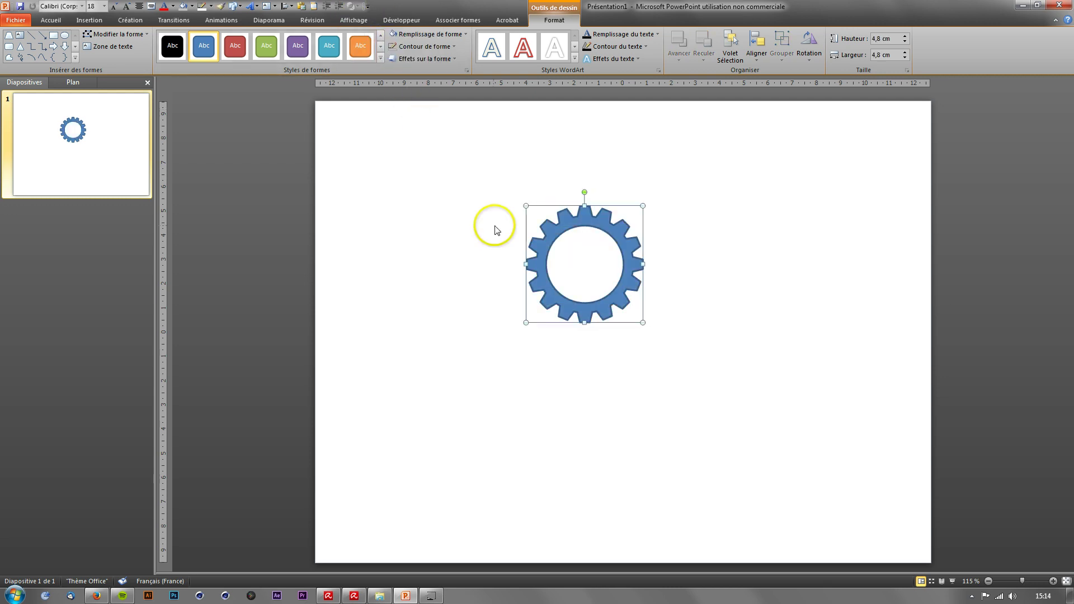
Move the gear to the slide's upper-left corner and draw a circle 4.8 cm in diameter right of the slide's centre
left_click(484, 238)
left_click(539, 259)
left_click_drag(548, 217, 354, 136)
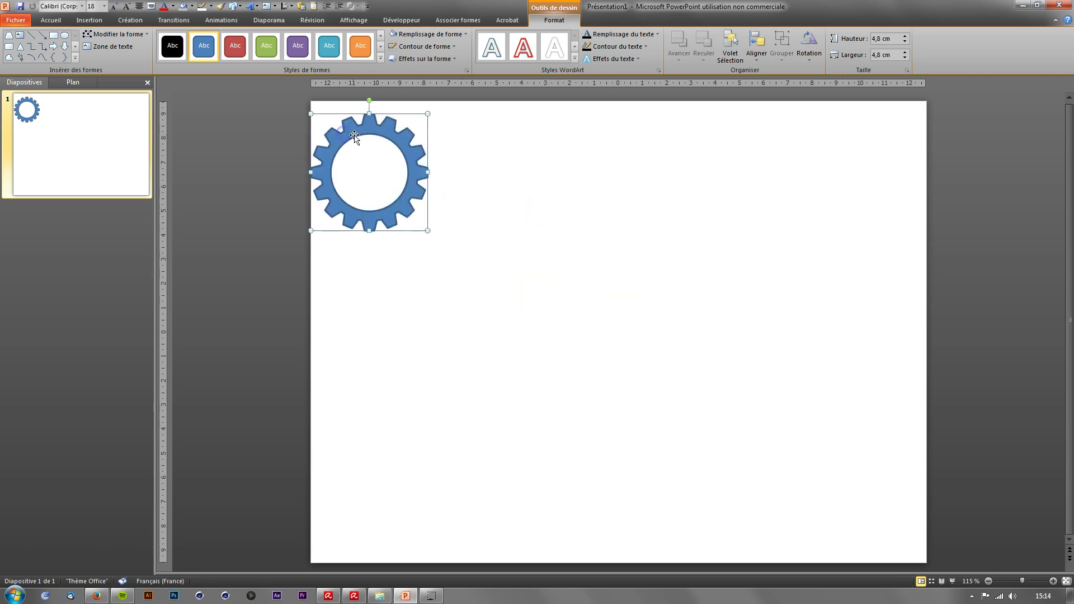
left_click(64, 35)
mouse_move(610, 240)
left_mouse_down()
mouse_move(743, 357)
mouse_move(725, 344)
left_mouse_up()
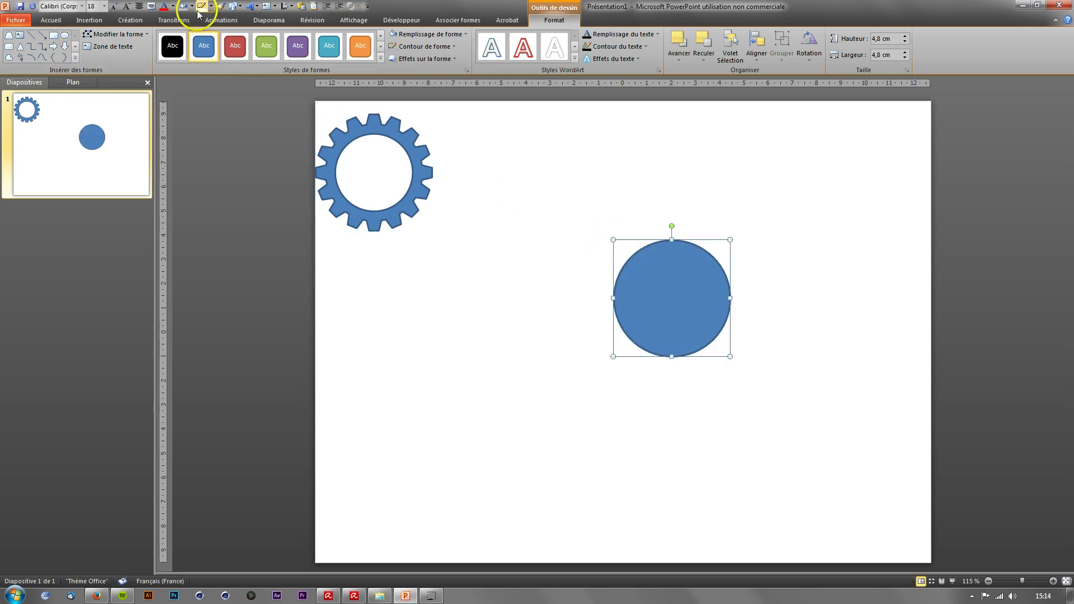
Draw a small narrow isosceles triangle centred on the top edge of the new circle, pointing upwards
left_click(89, 19)
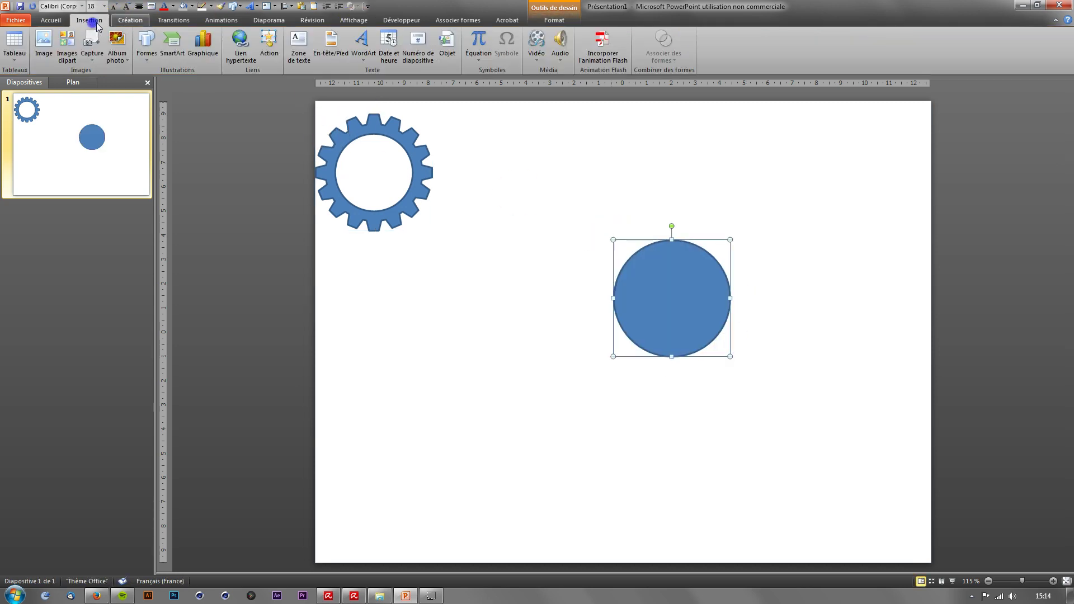
left_click(147, 44)
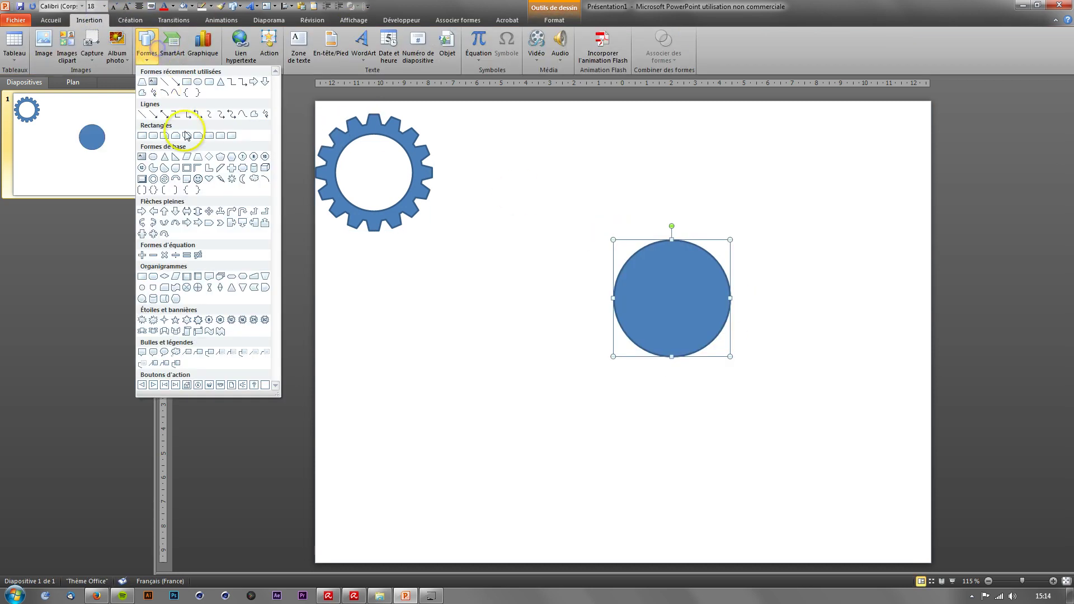
left_click(207, 162)
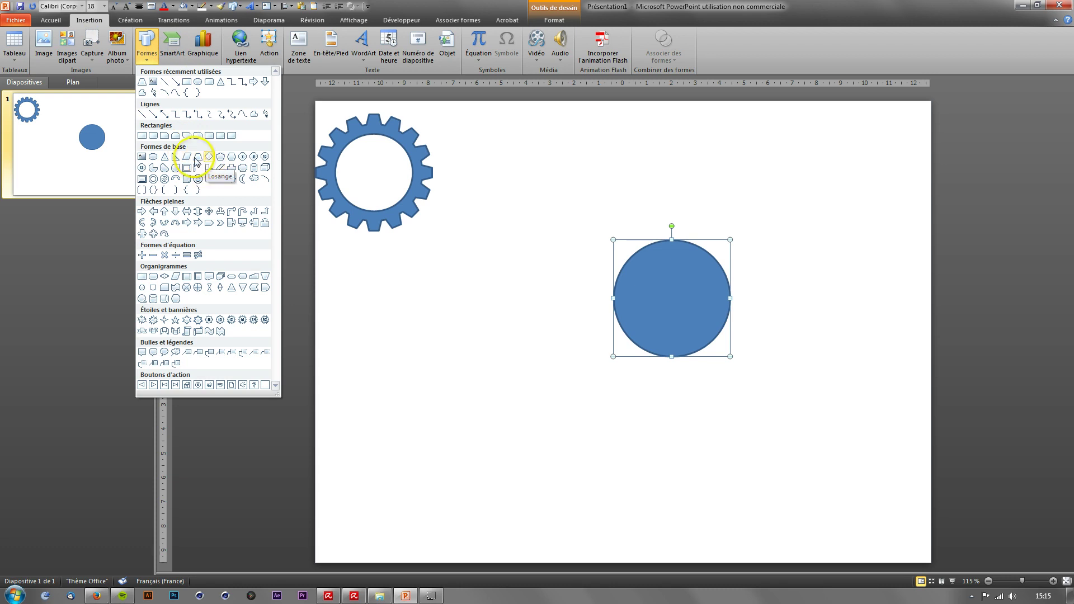
left_click(153, 156)
left_click_drag(683, 258, 682, 260)
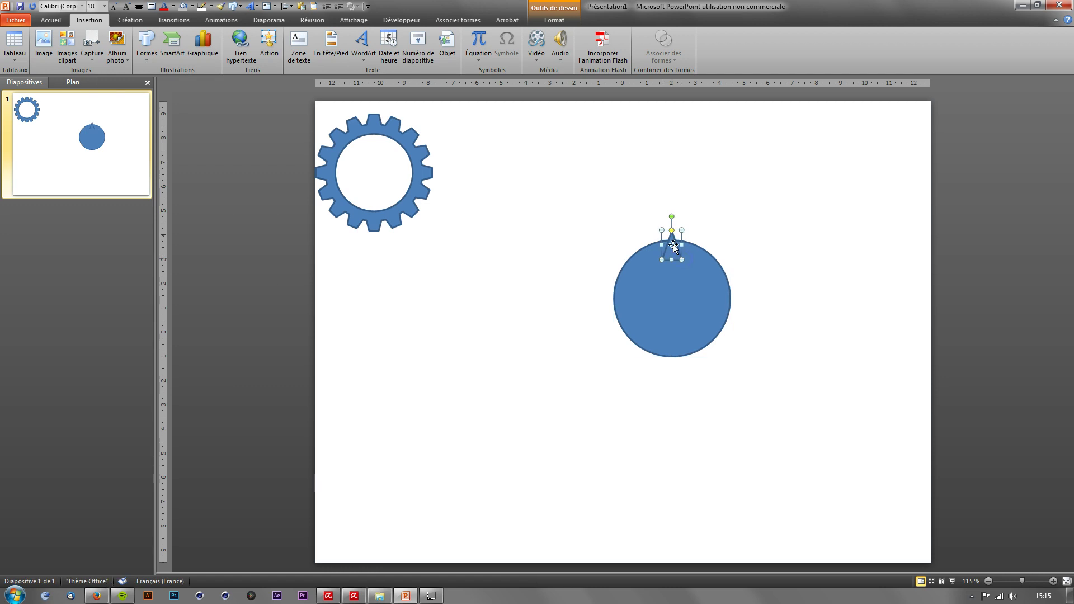
Merge the triangle and the circle into one shape with a pointed tooth using Forme - Union
left_click(681, 275, "shift")
left_click(147, 48)
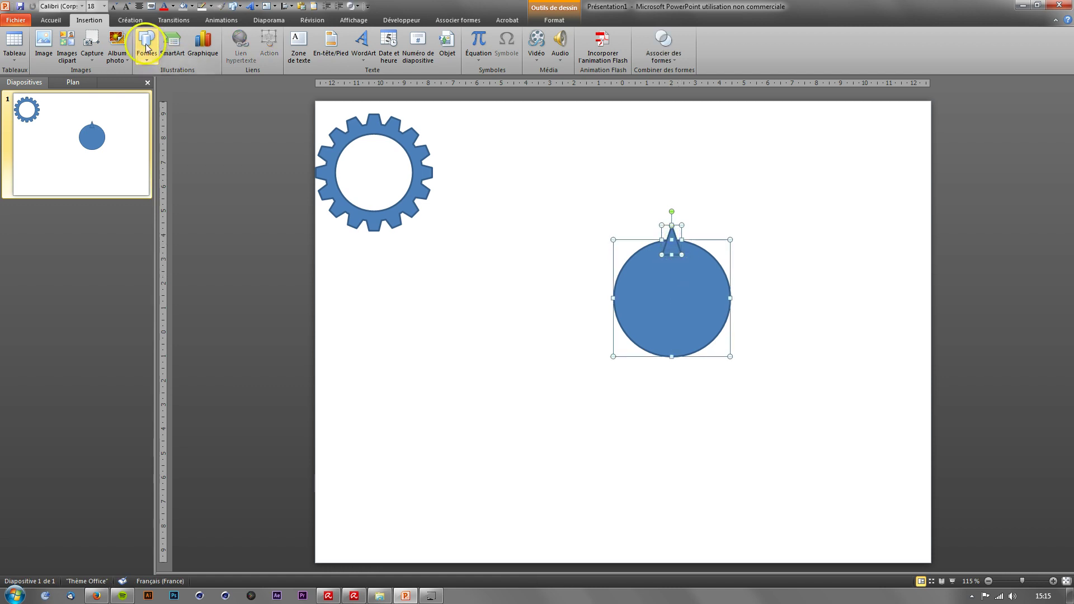
left_click(359, 7)
left_click(376, 20)
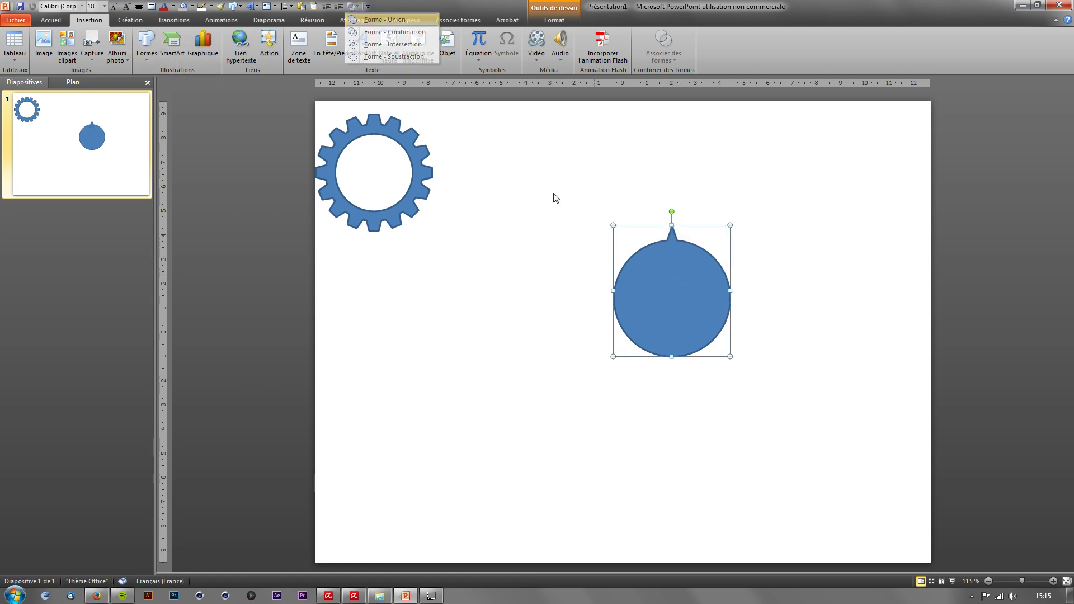
left_click(654, 298)
left_click(696, 234)
left_click(671, 241)
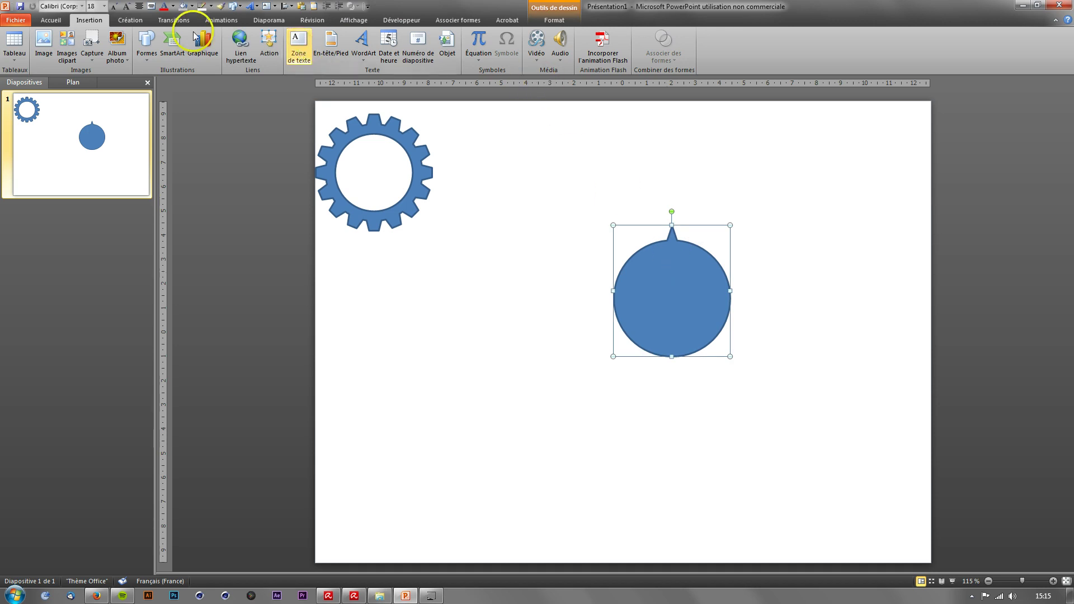
Move the finished gear slightly down and to the right, away from the slide's upper-left corner
left_click(147, 44)
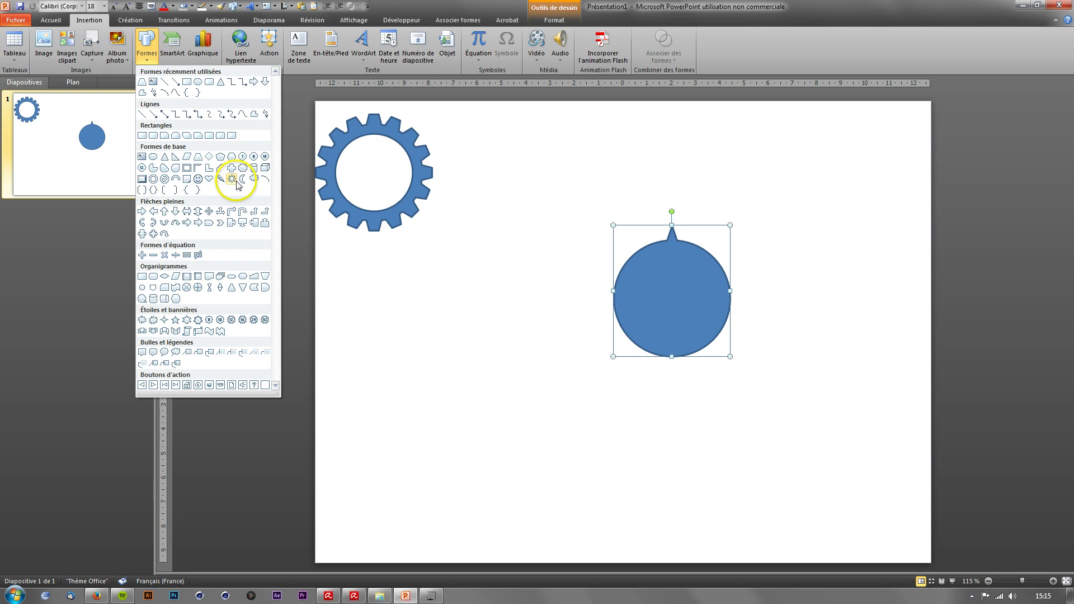
left_click(540, 272)
left_click_drag(415, 181, 456, 219)
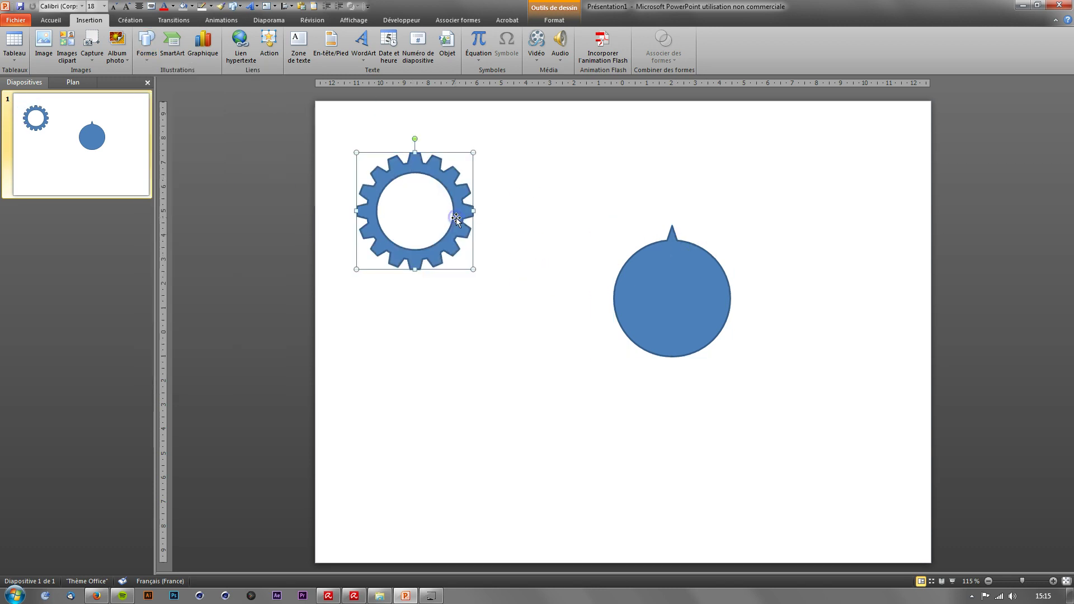
Give the toothed gear a light grey theme fill and remove its outline
left_click(659, 228)
left_click(710, 304)
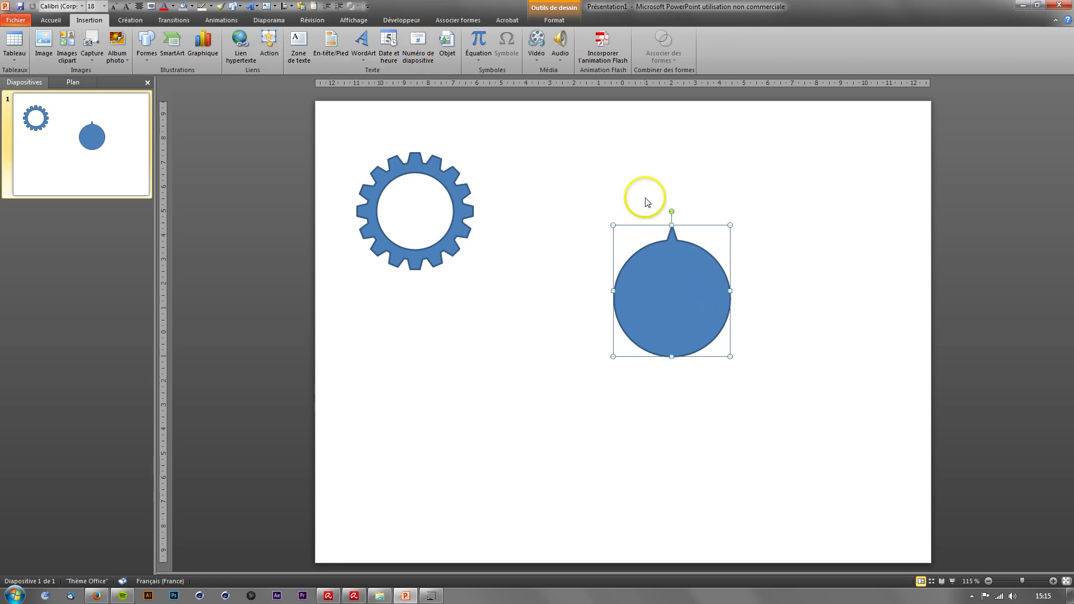
left_click(454, 188)
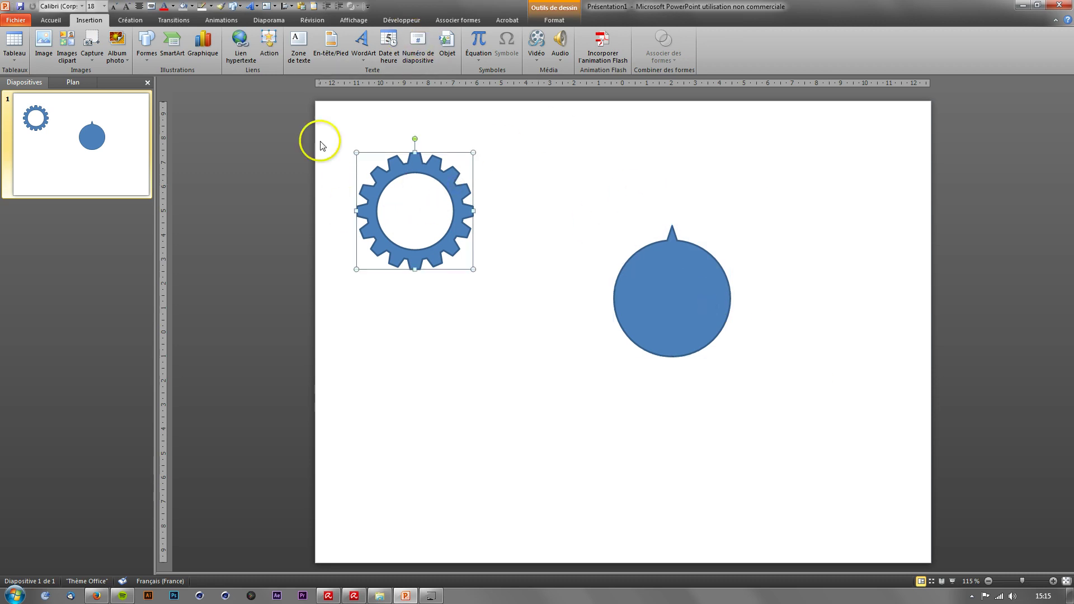
left_click(192, 6)
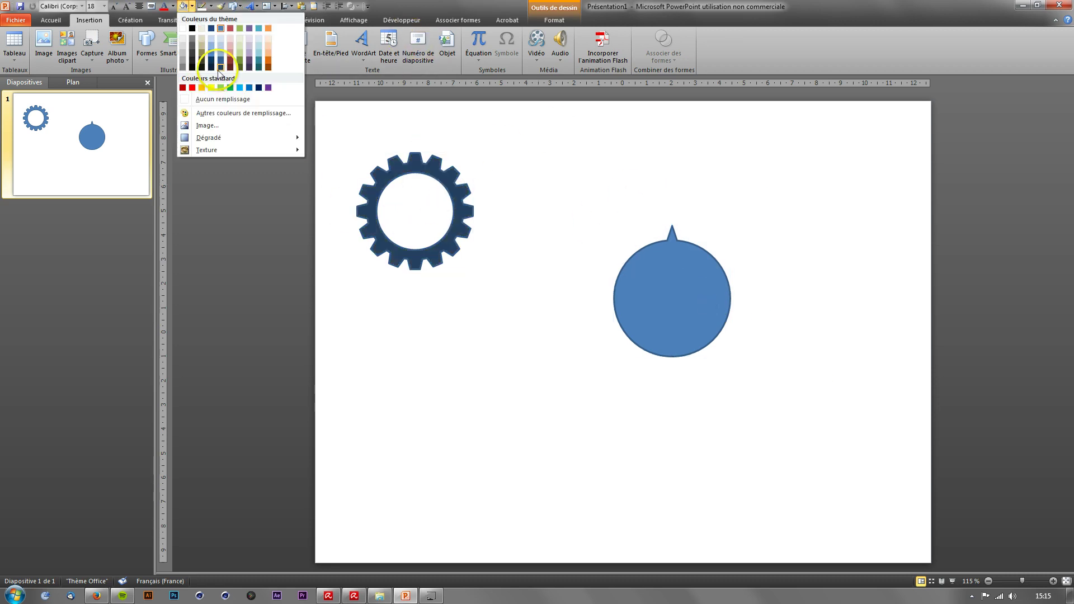
left_click(184, 53)
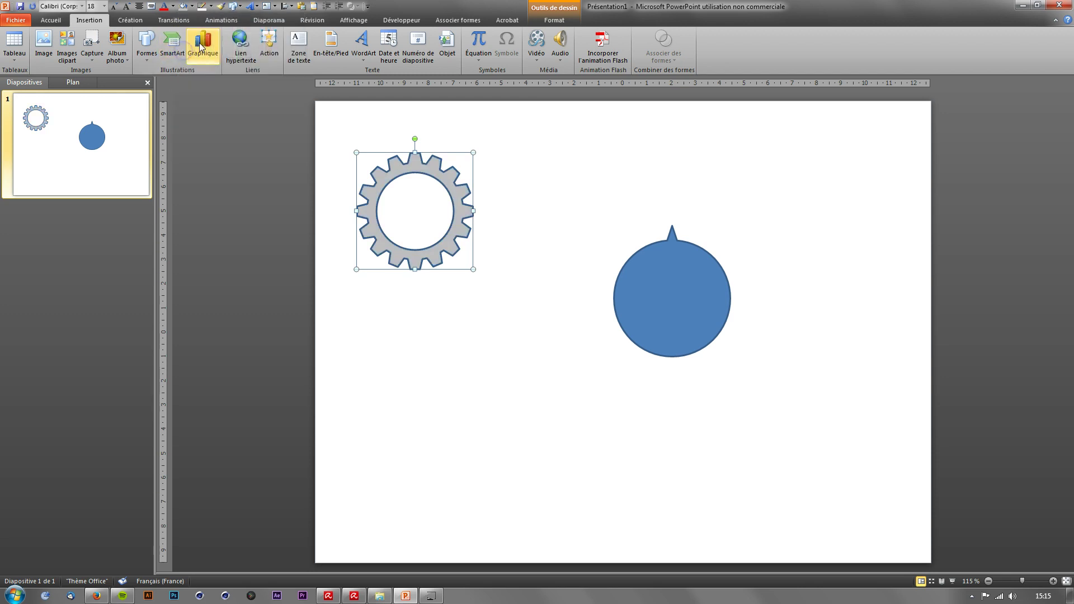
left_click(213, 6)
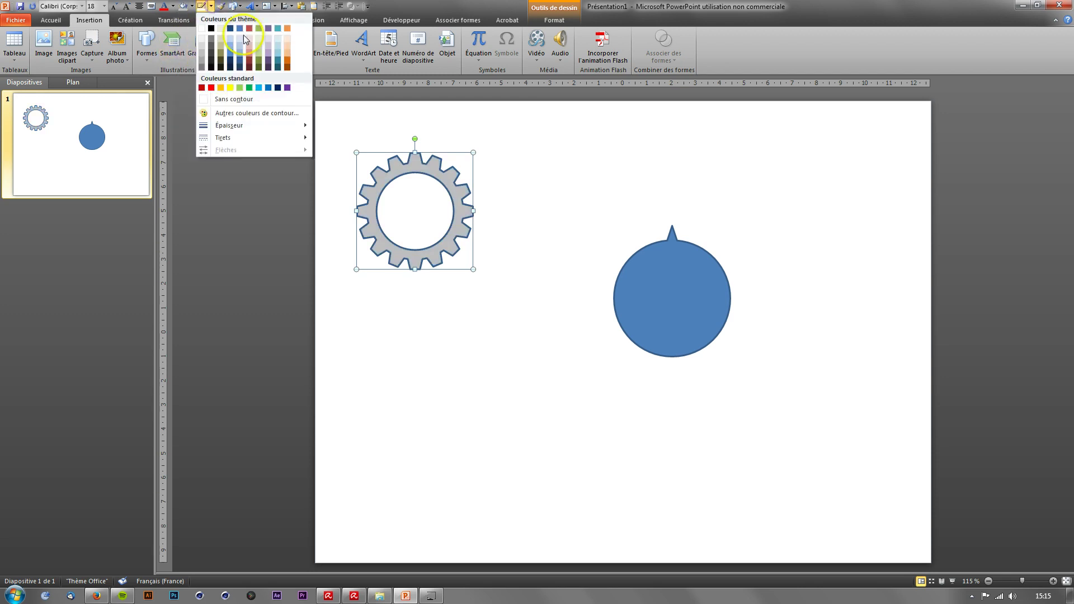
left_click(223, 95)
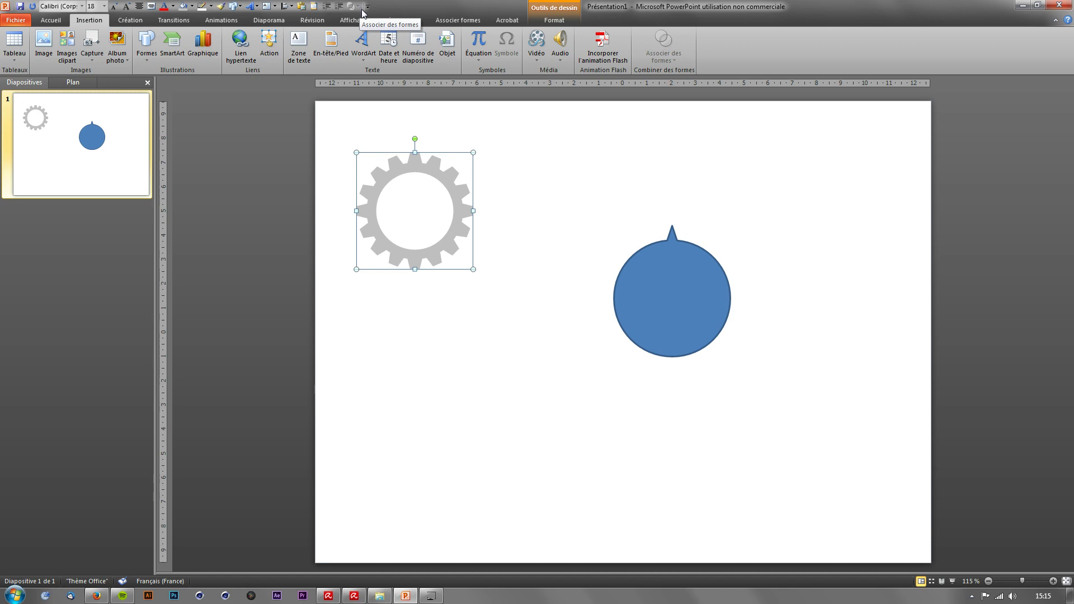
Apply the parallel 3D rotation preset with X 306.5°, Y 301.3° and Z 57.6° to the grey gear
right_click(438, 170)
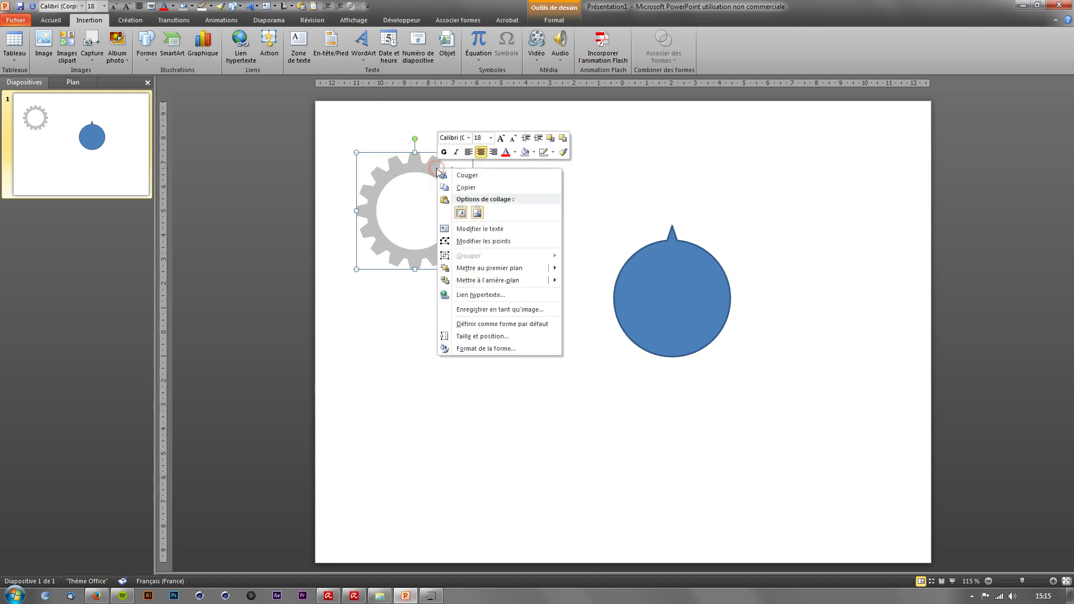
left_click(481, 337)
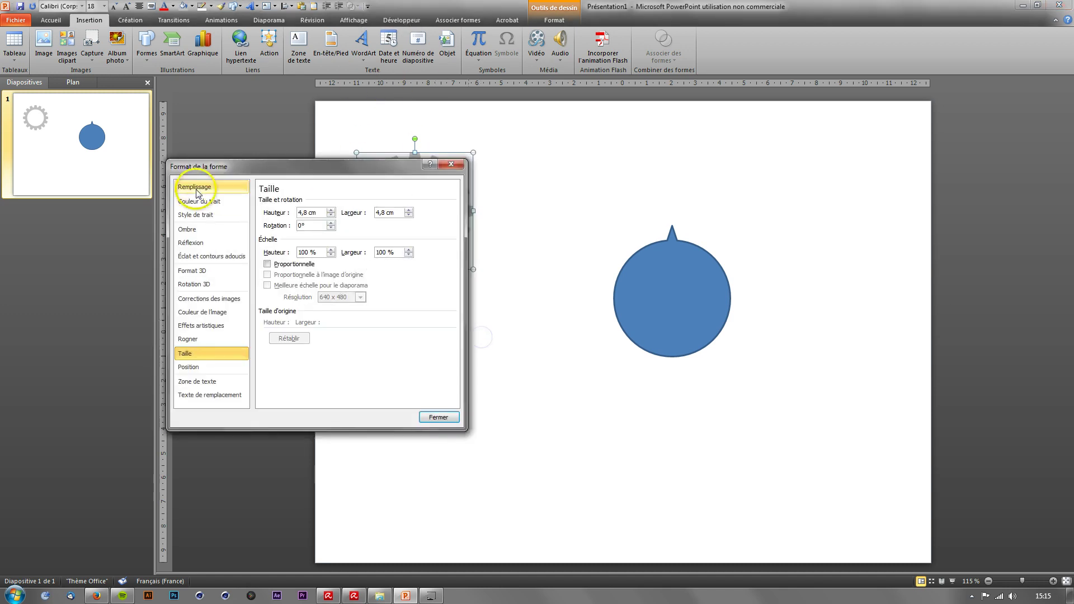
left_click_drag(259, 170, 88, 185)
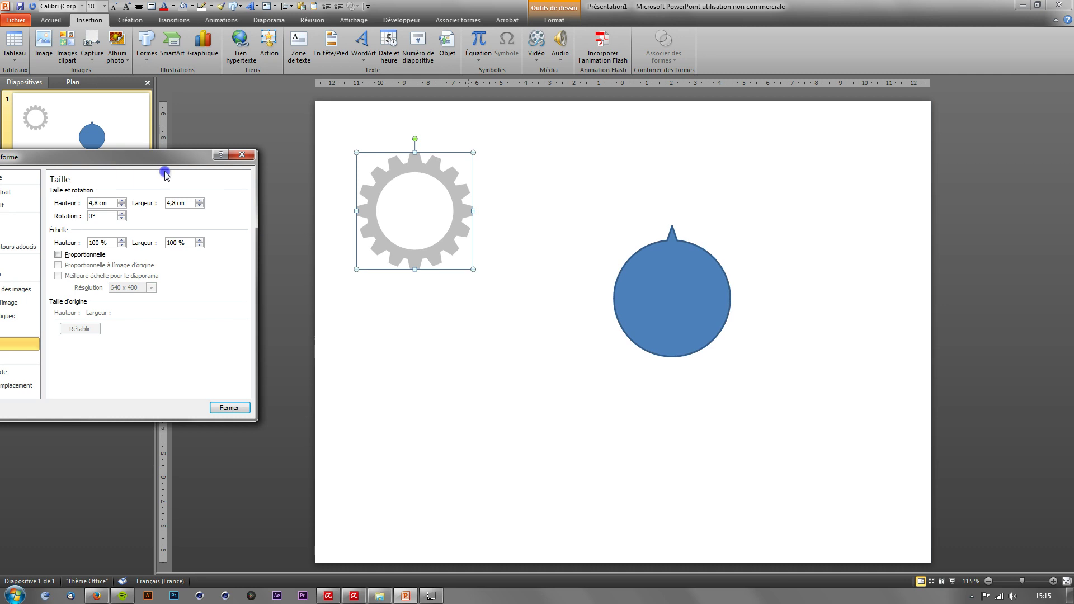
left_click_drag(165, 174, 492, 294)
left_click(378, 360)
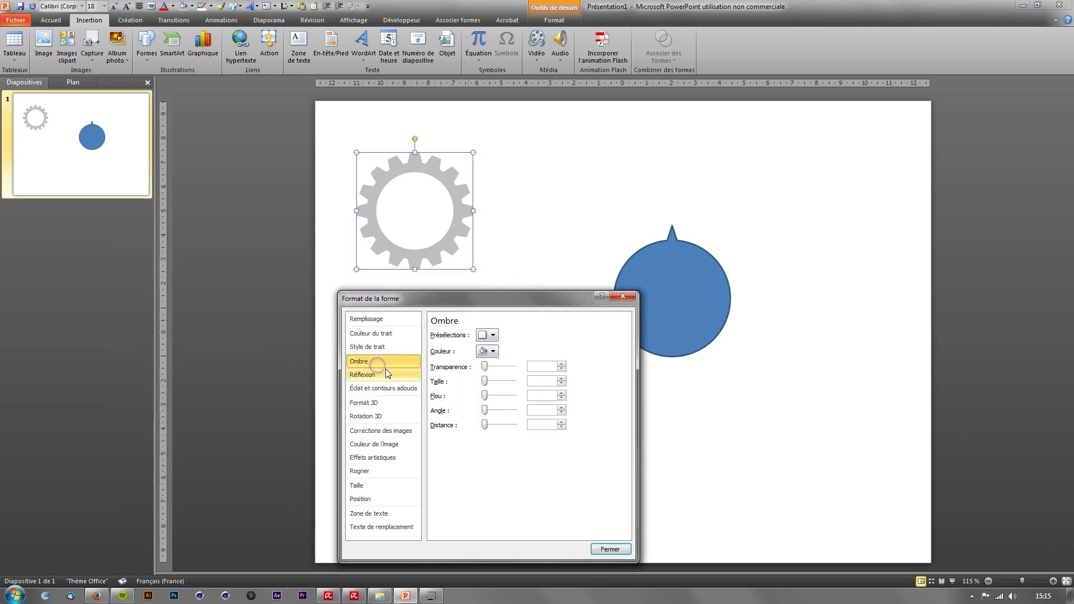
left_click(386, 374)
left_click(369, 402)
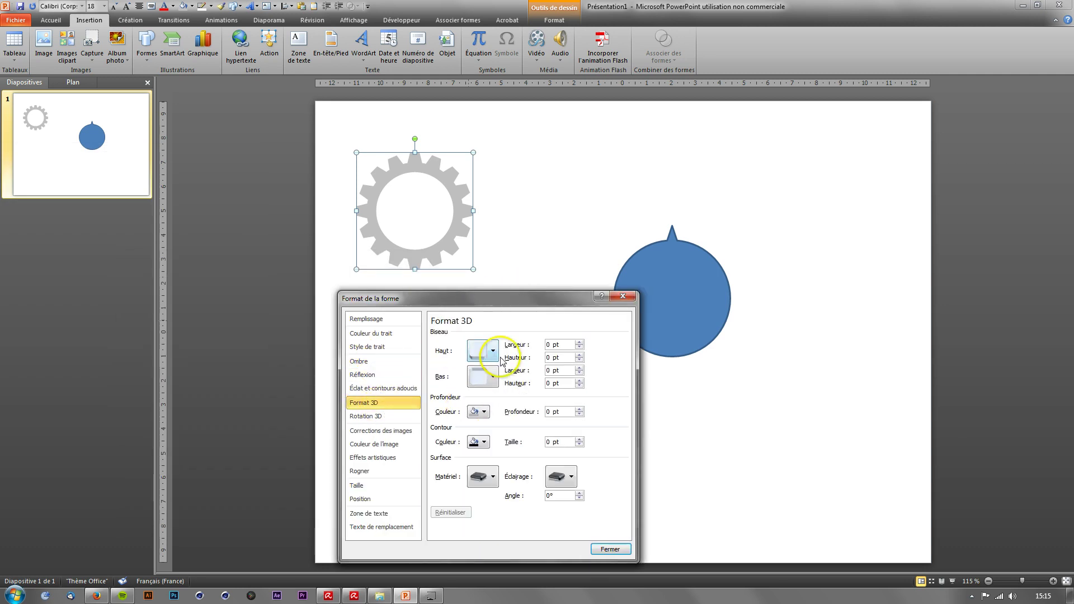
left_click(497, 353)
left_click(386, 416)
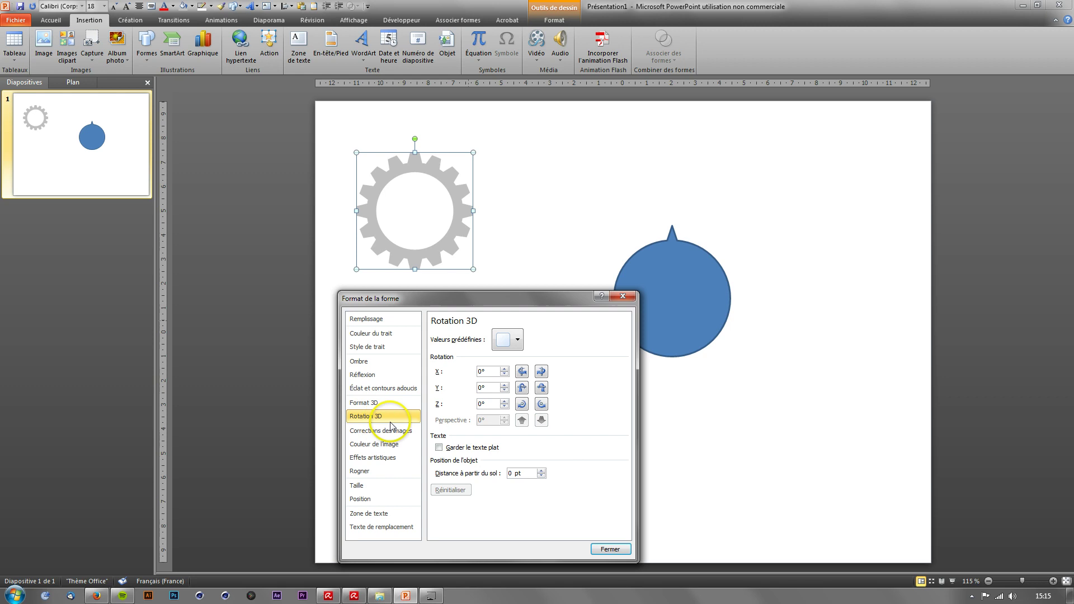
left_click(517, 342)
left_click(561, 150)
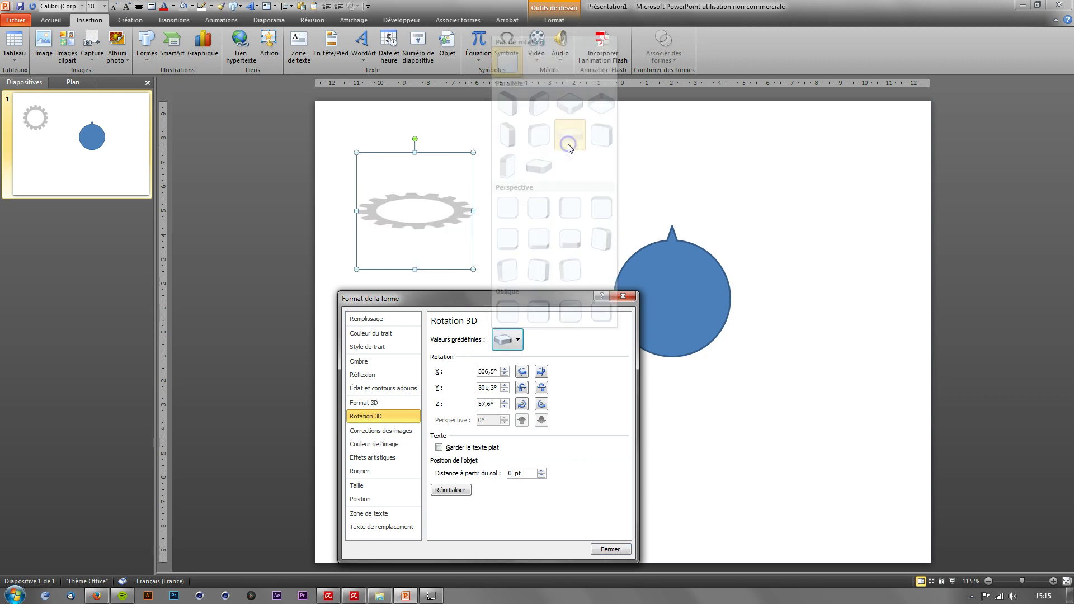
Set the gear's 3D depth to 30 pt and adjust its X and Y rotation to show more of the upper face at a slant
left_click(372, 403)
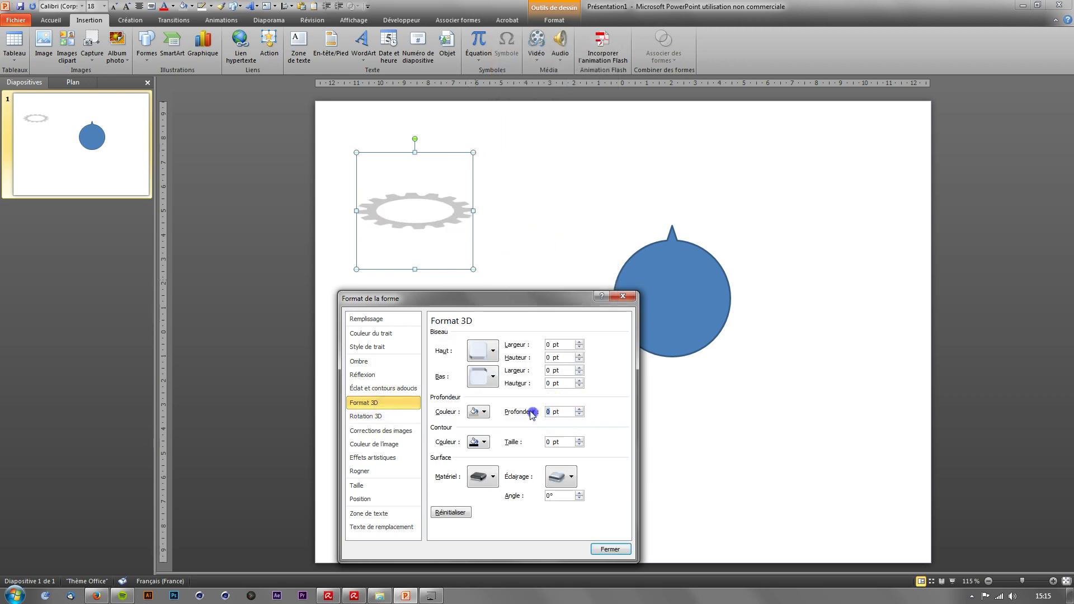
type("30")
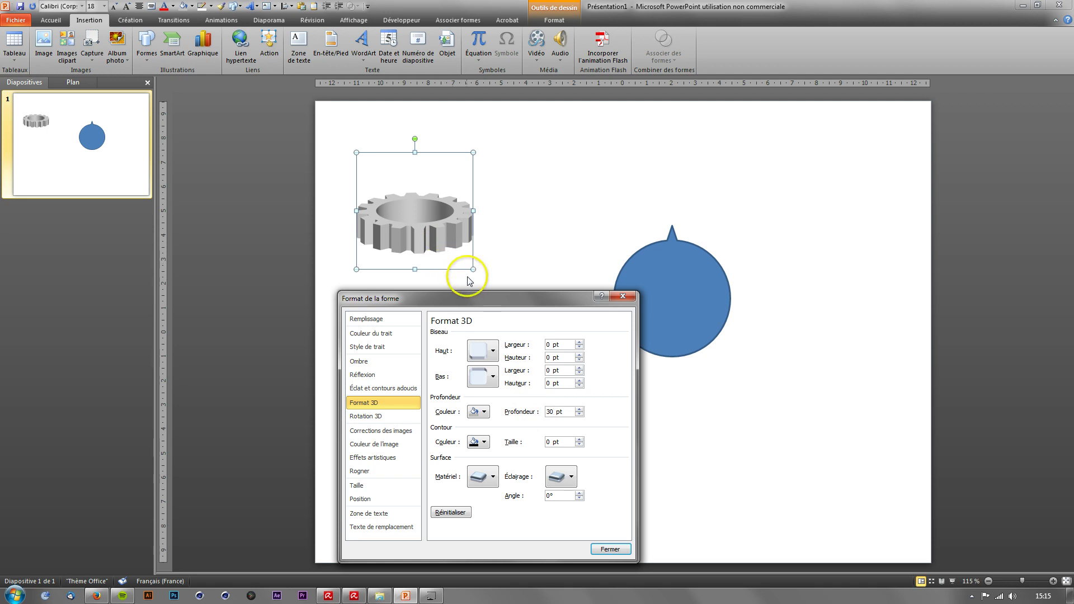
left_click(376, 417)
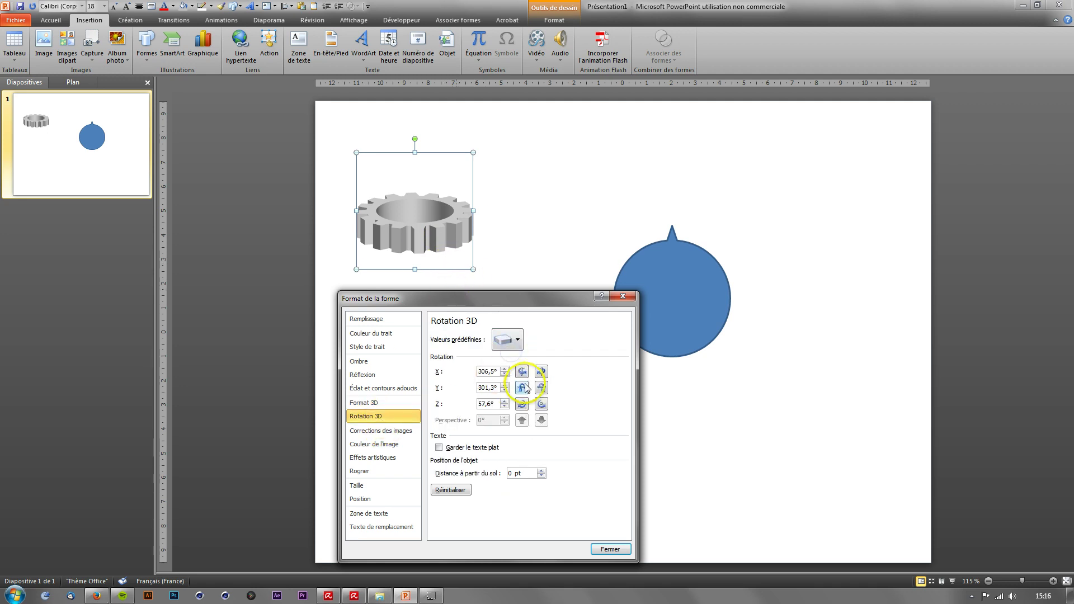
left_click(541, 388)
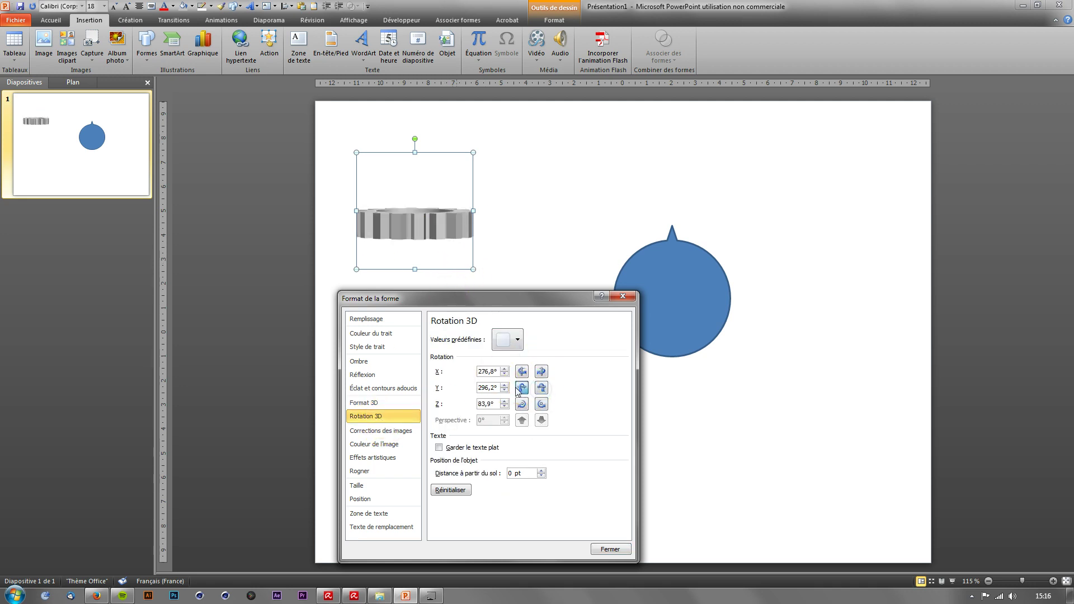
left_click(521, 388)
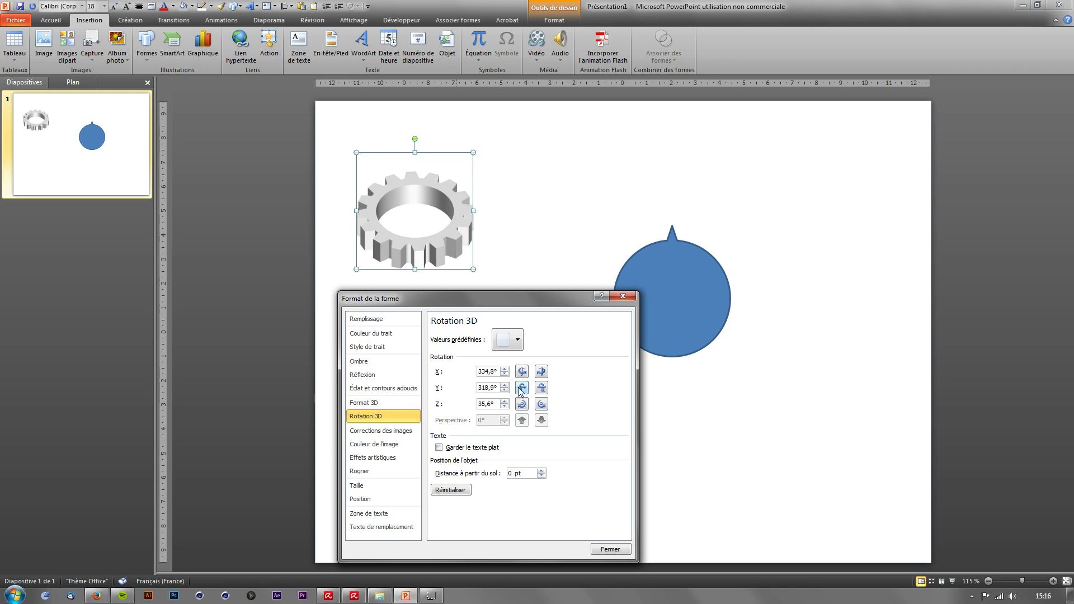
left_click(541, 371)
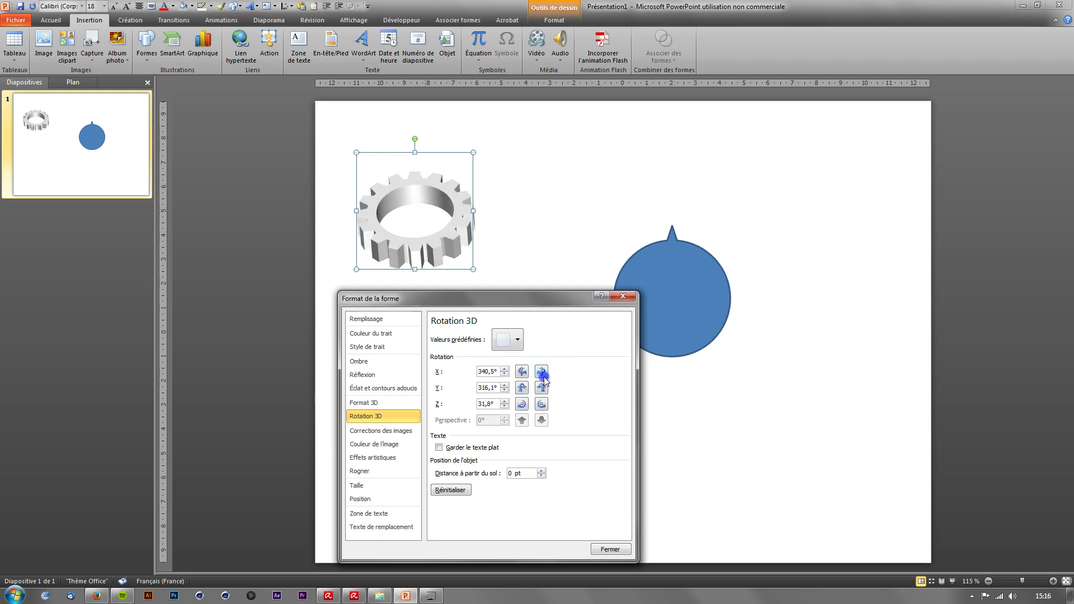
left_click(524, 373)
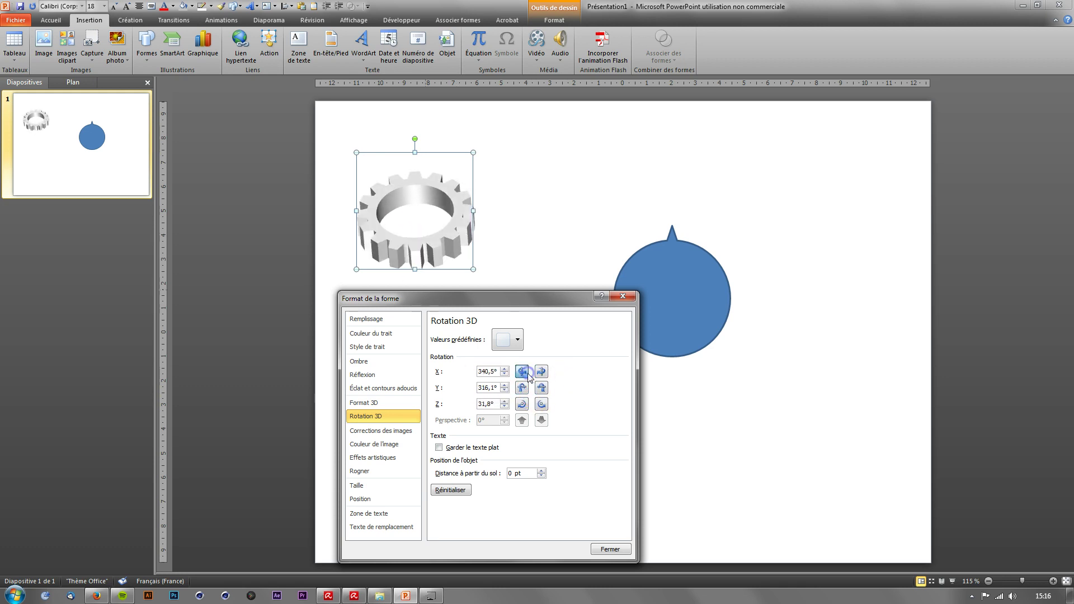
Apply the second Neutre lighting preset to the gear's 3D surface
left_click(393, 404)
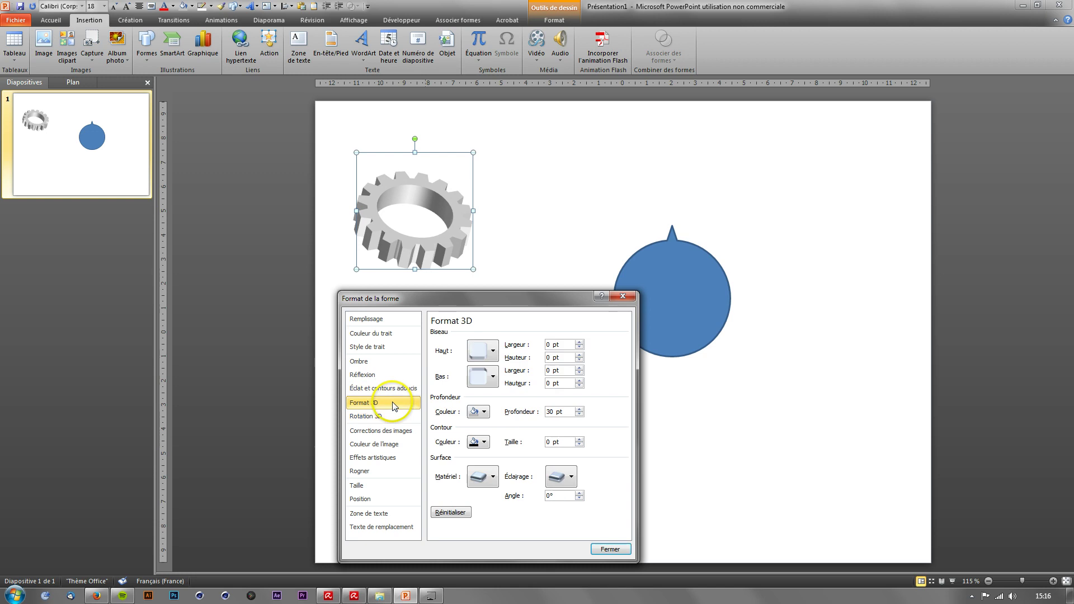
left_click(556, 474)
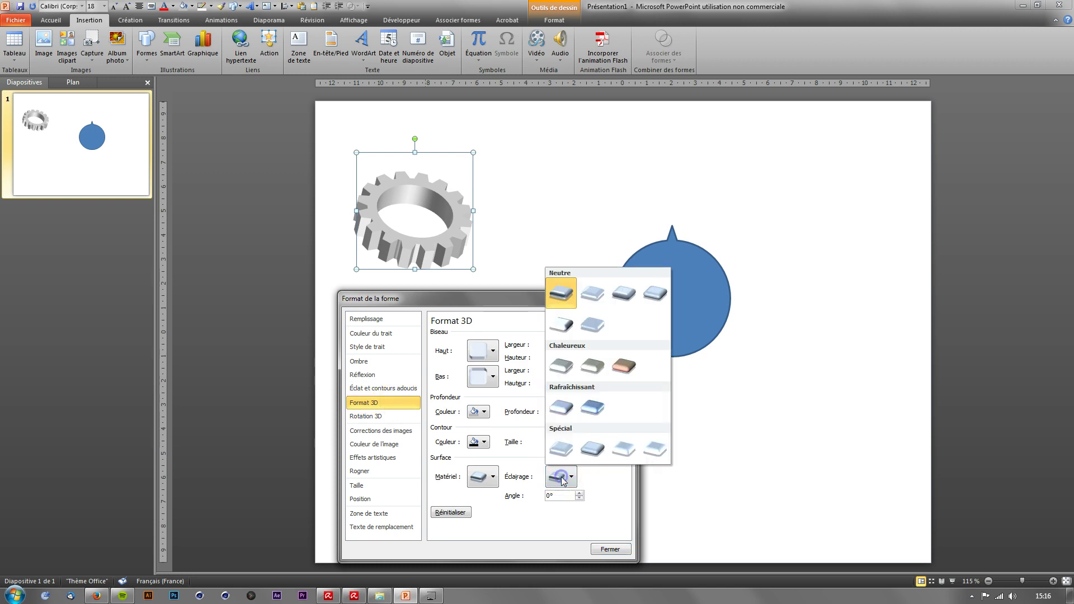
left_click(597, 301)
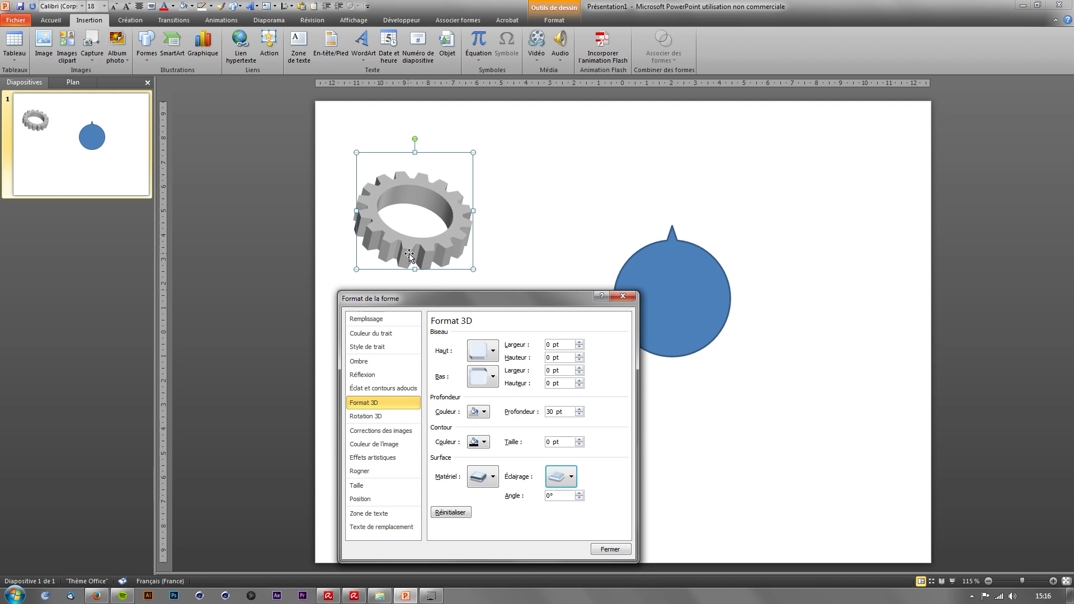
Compare the third and fourth standard materials on the gear, keep the third one and close the shape formatting
left_click(488, 474)
left_click(550, 372)
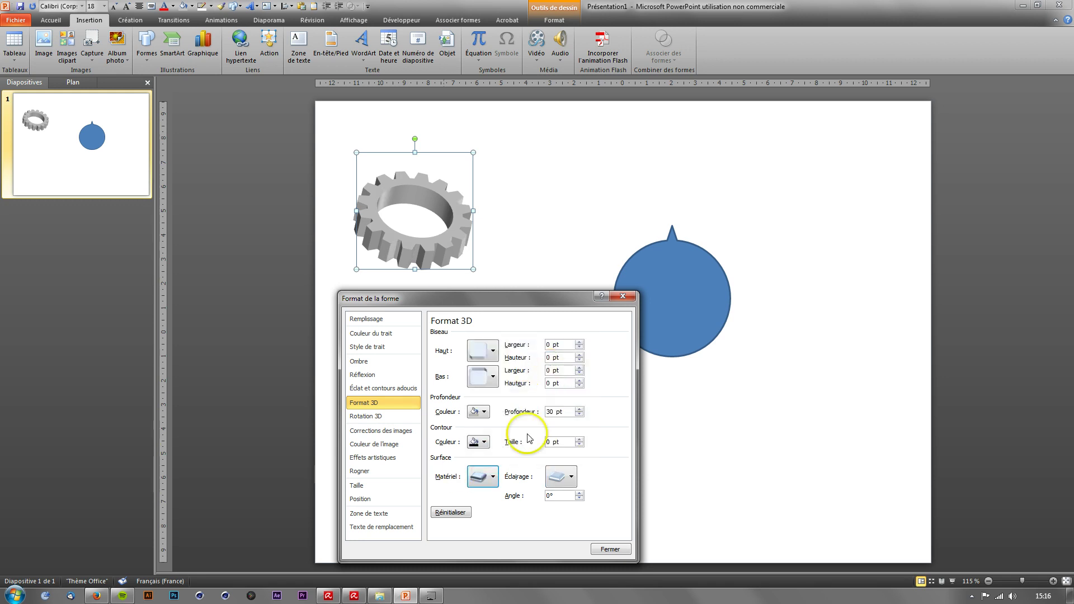
left_click(493, 479)
left_click(573, 363)
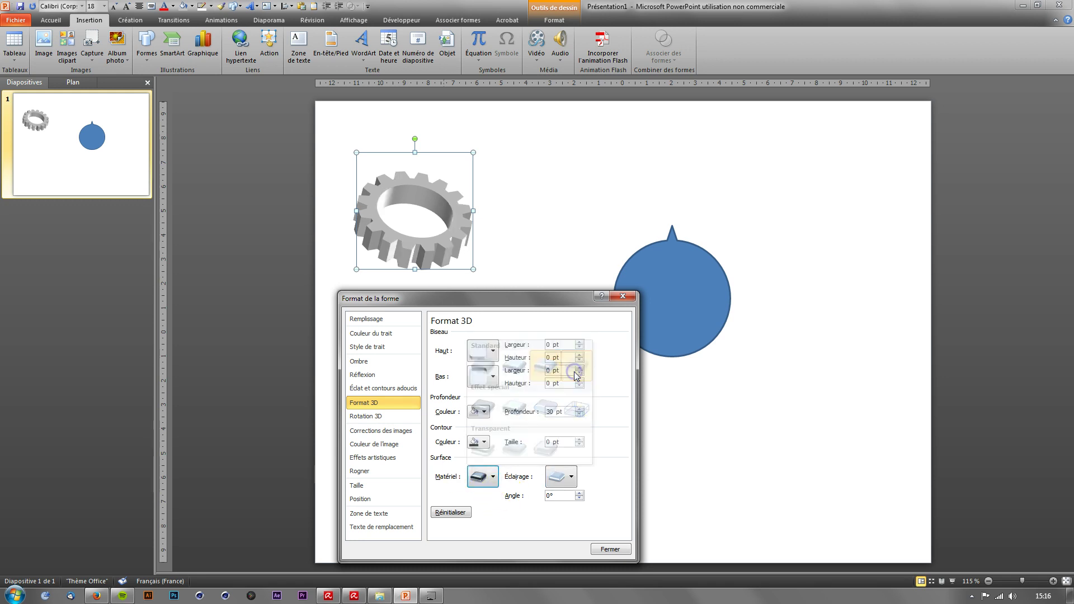
left_click(489, 487)
left_click(546, 367)
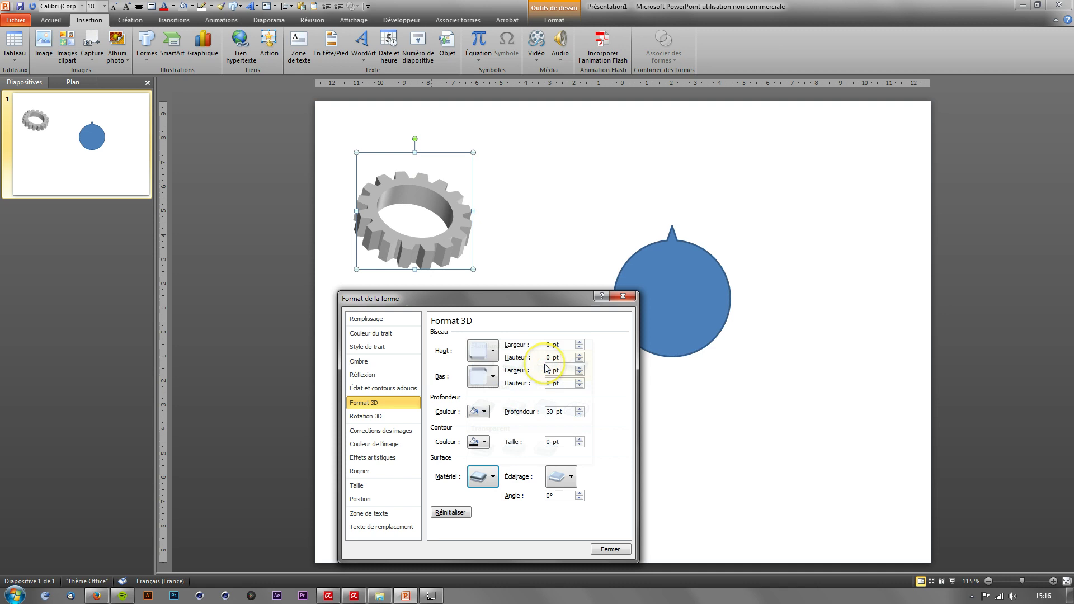
left_click(612, 550)
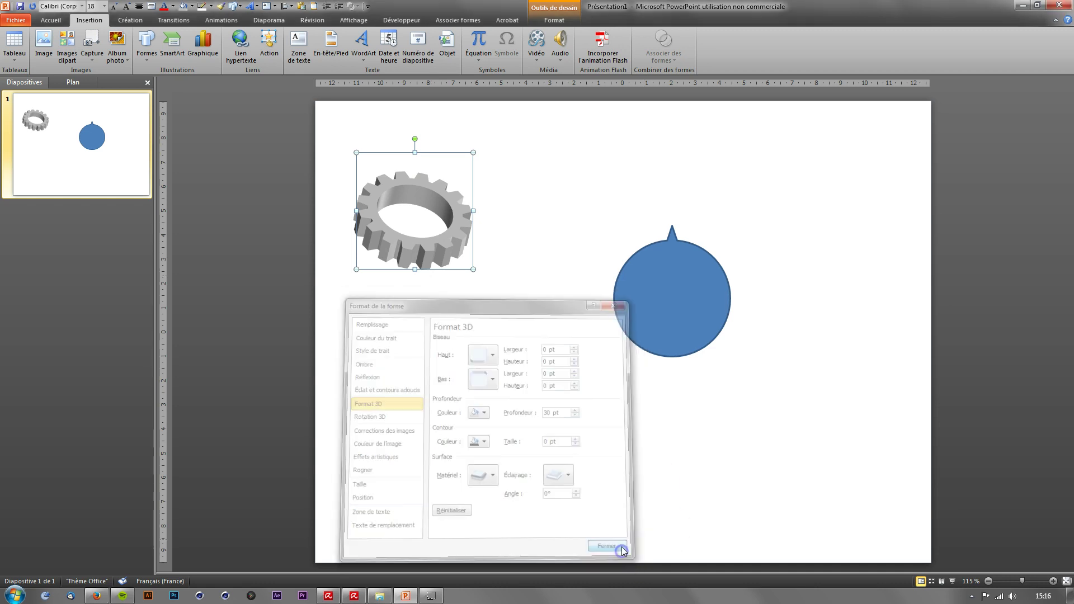